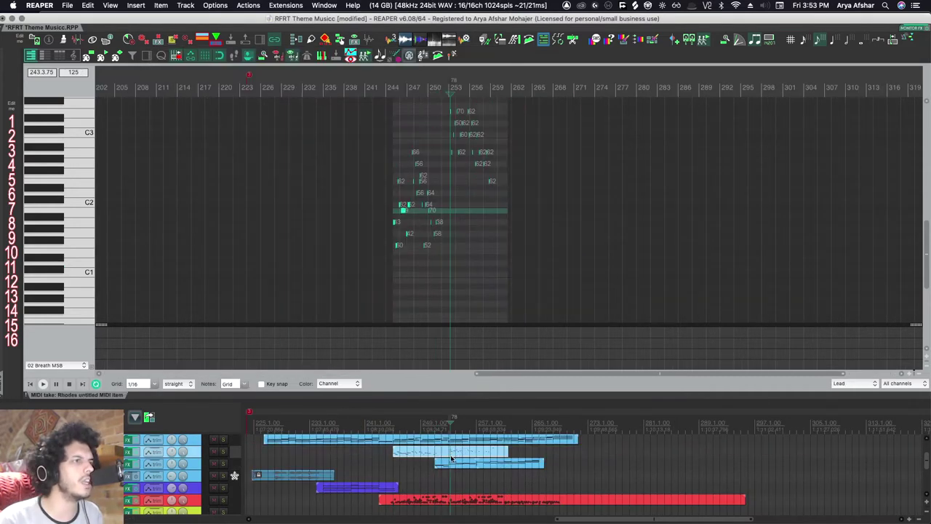
Show the Rhodes item in the MIDI editor and set the preferences to one MIDI editor per track
left_click(444, 467)
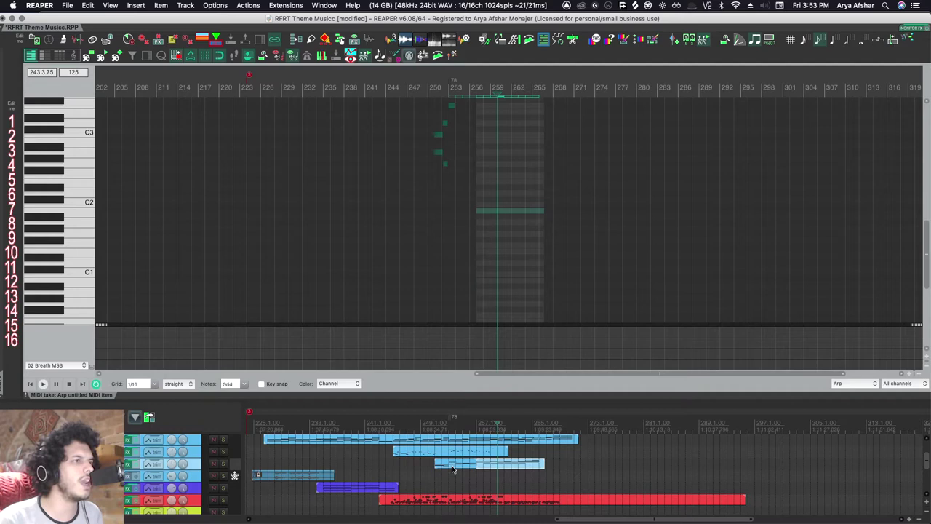
left_click(410, 441)
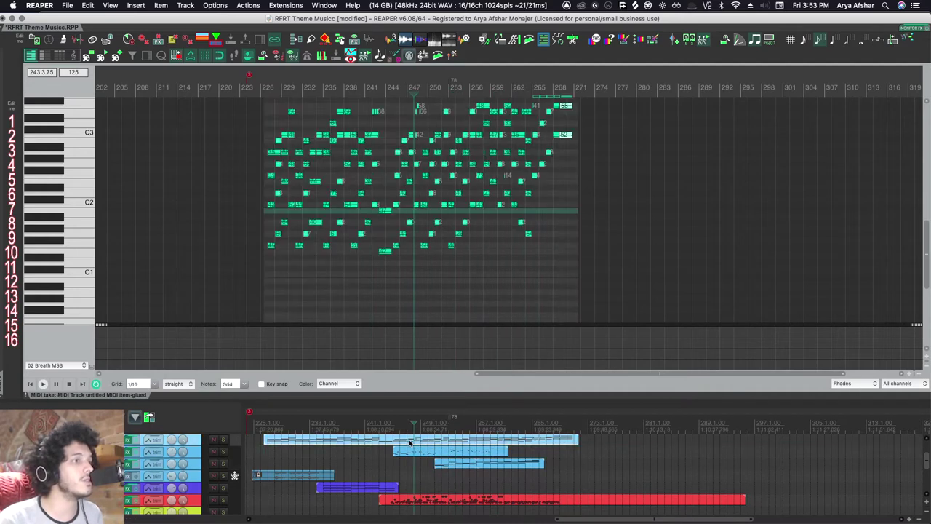
key("super+comma")
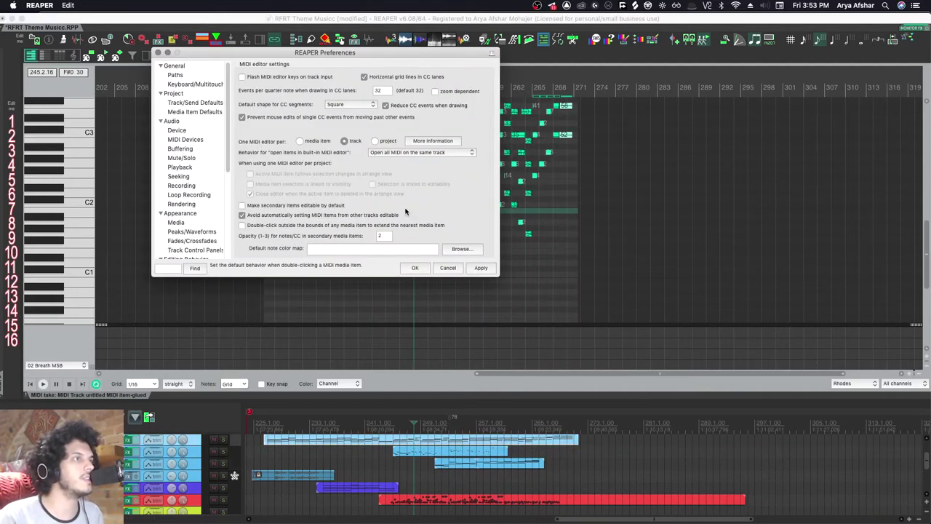
left_click(481, 268)
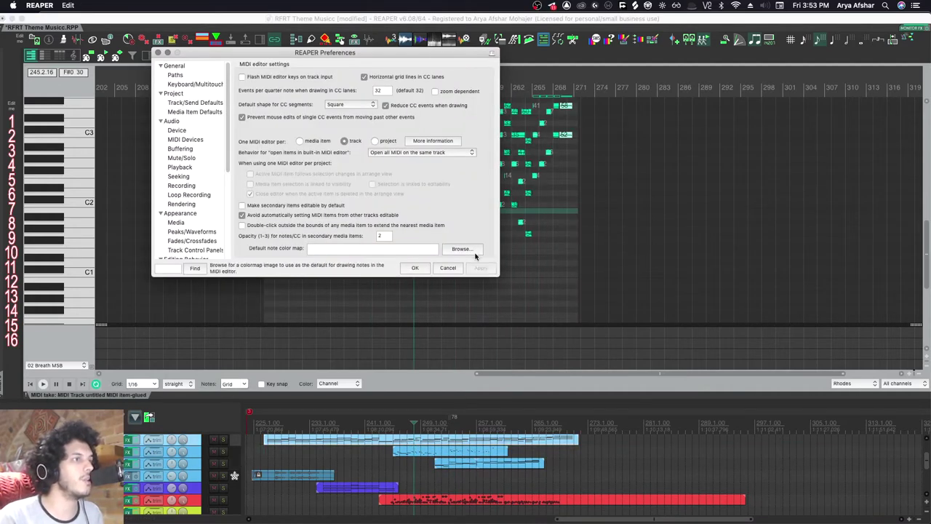
left_click(412, 268)
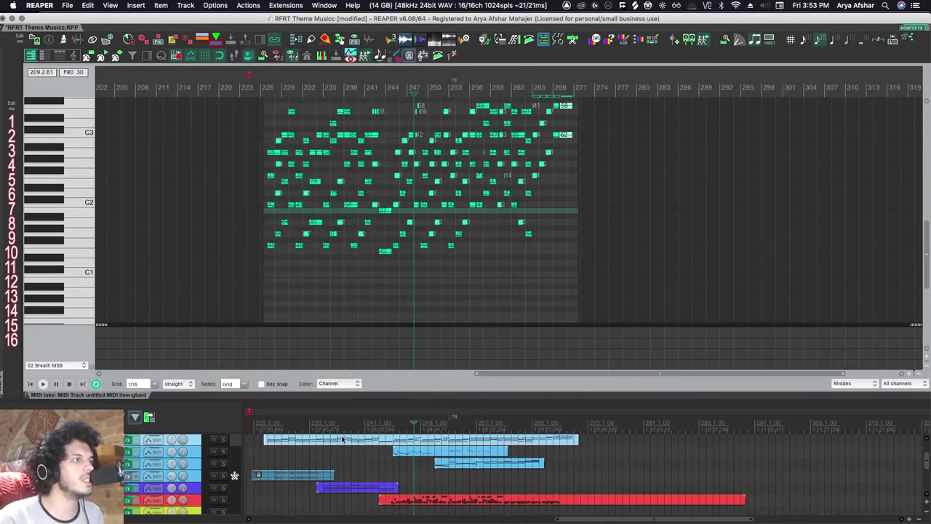
Show the Lead item in the MIDI editor, then switch back and forth between the two Arp items
scroll(423, 481, "up", 2)
left_click(423, 480)
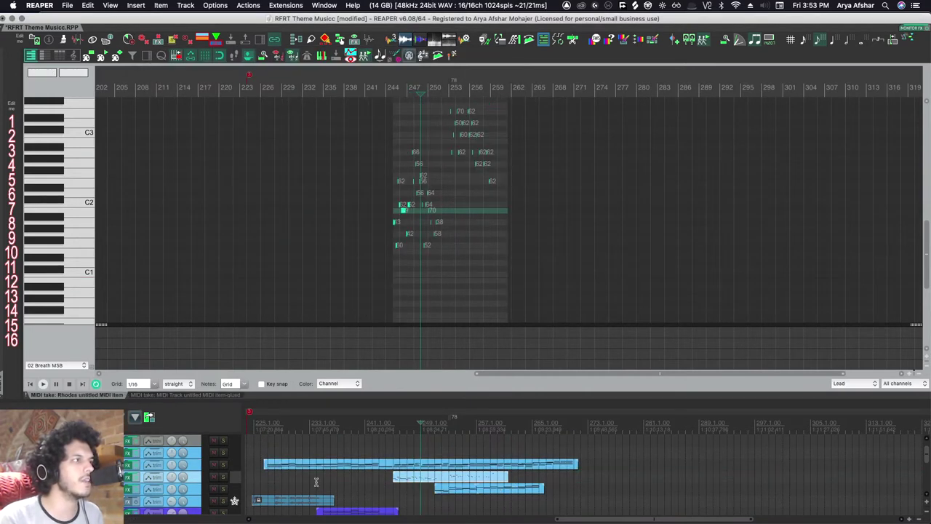
left_click(512, 493)
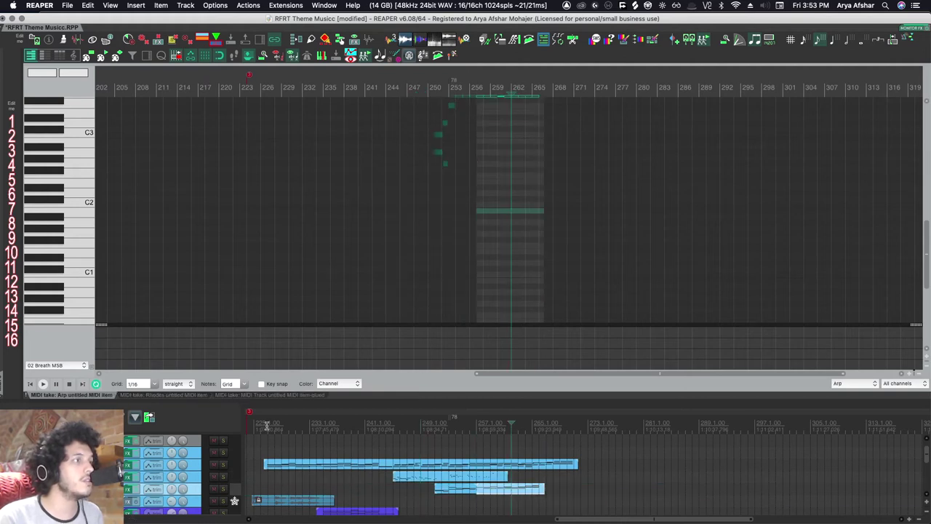
left_click(464, 490)
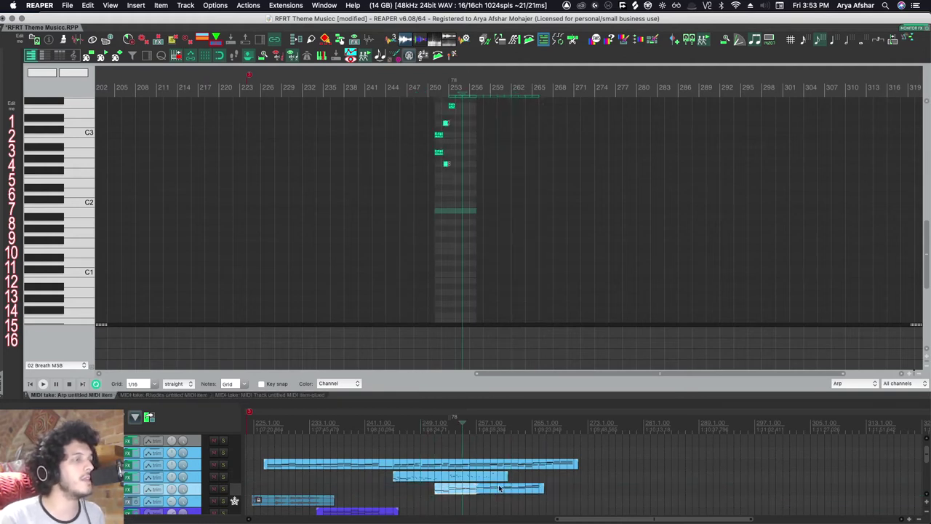
left_click(490, 489)
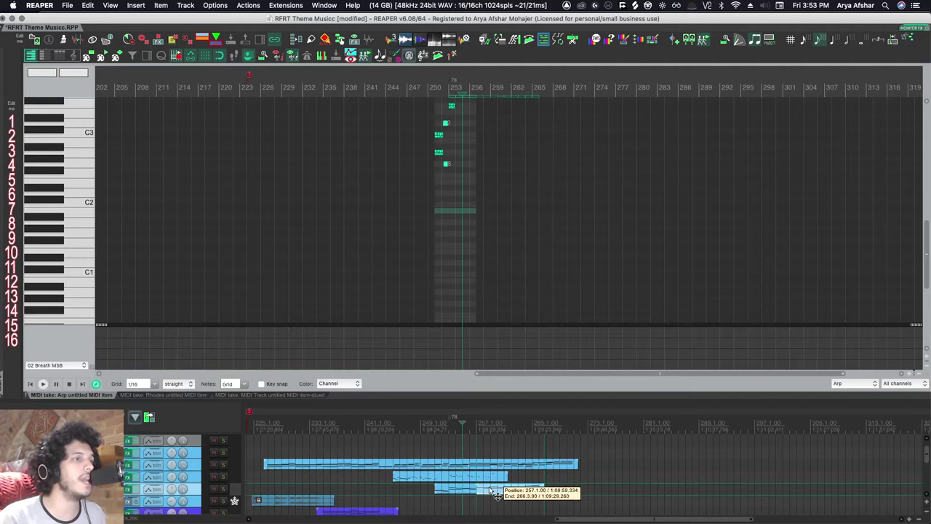
left_click(462, 492)
left_click(519, 489)
left_click(459, 492)
left_click(505, 493)
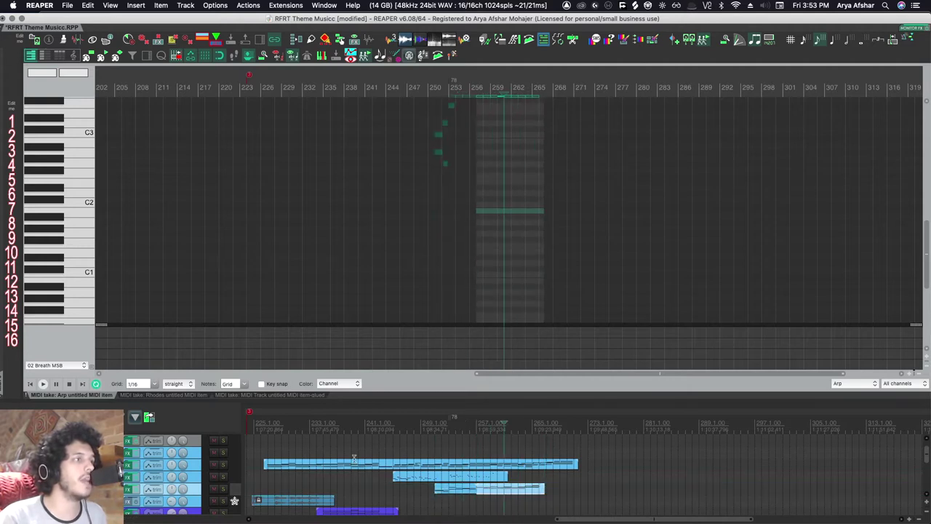
Select the purple Gran Piano item and open the red Weird Drums item from the arrange view
left_click(358, 511)
scroll(436, 475, "down", 2)
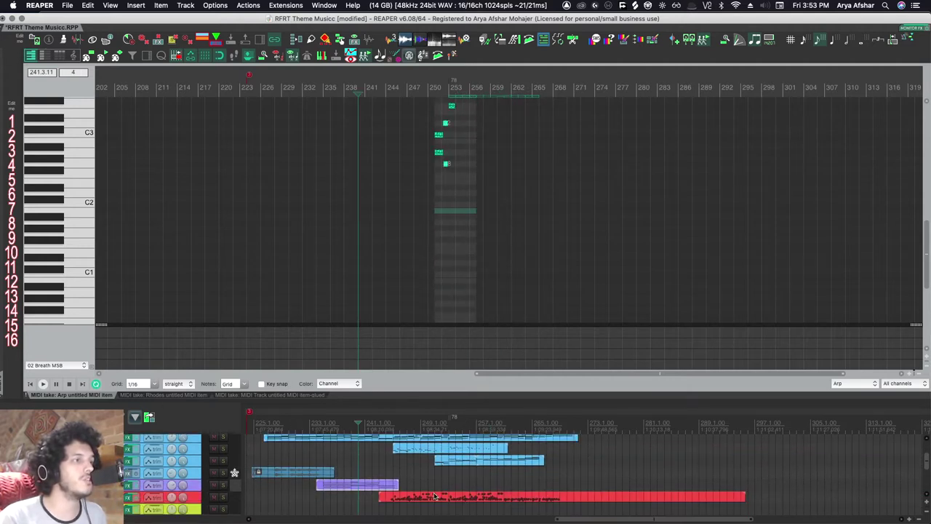
double_click(435, 497)
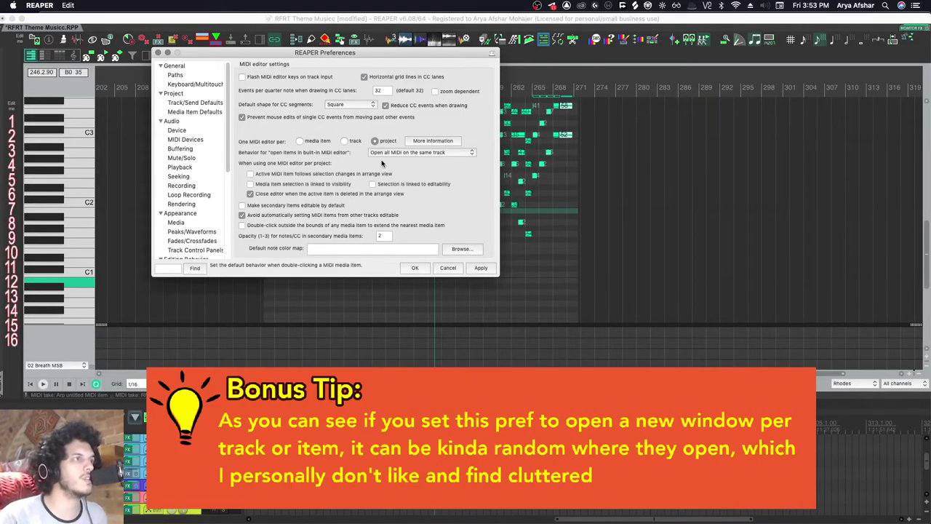
Set the preferences to one MIDI editor per project and show the MIDI editor's track list
left_click(414, 268)
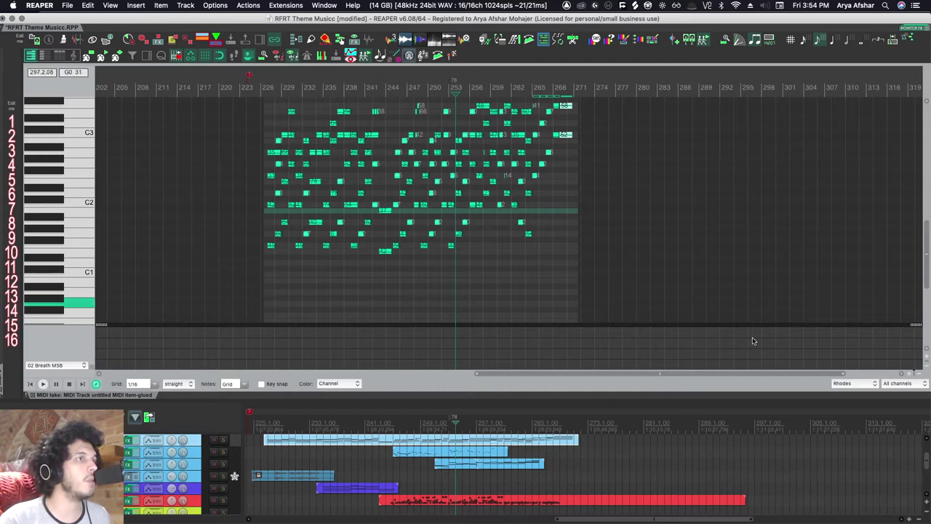
left_click(146, 58)
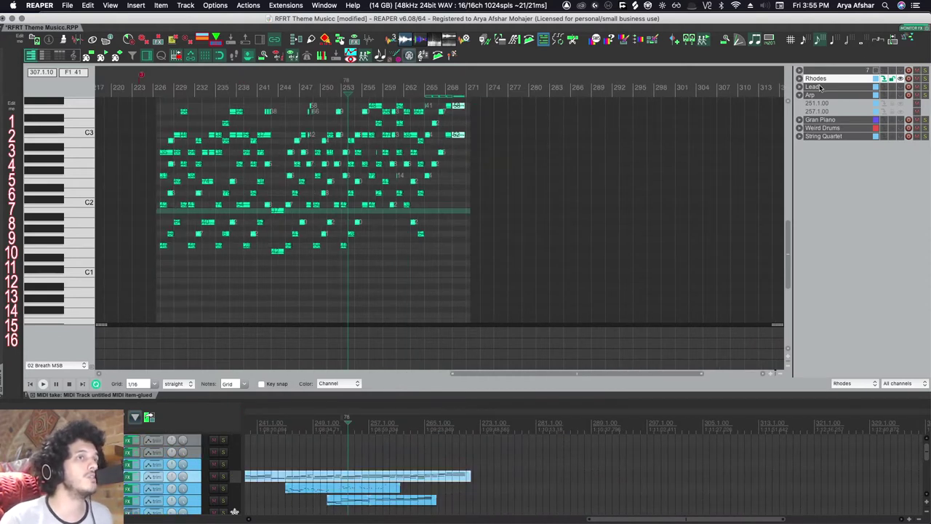
Show the Lead track's notes alongside Rhodes and make Lead the target for inserting events
scroll(292, 488, "down", 4)
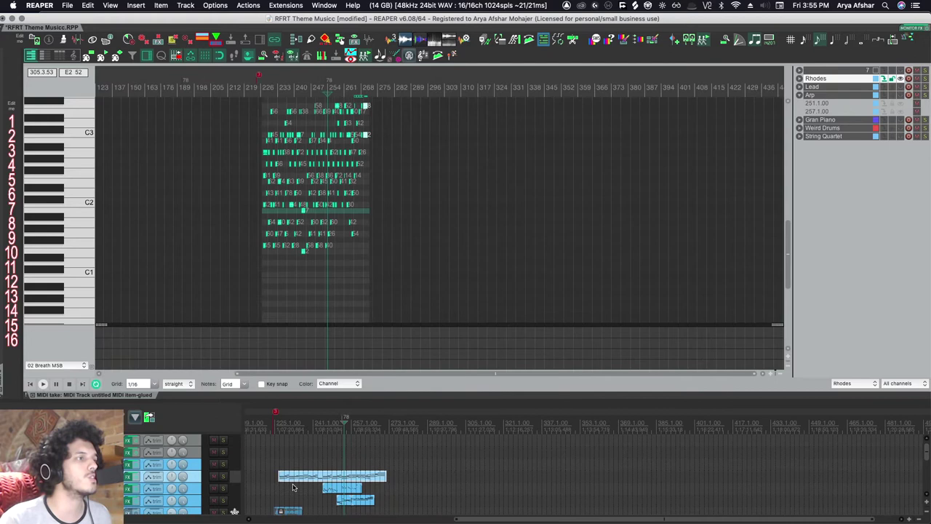
scroll(293, 488, "up", 3)
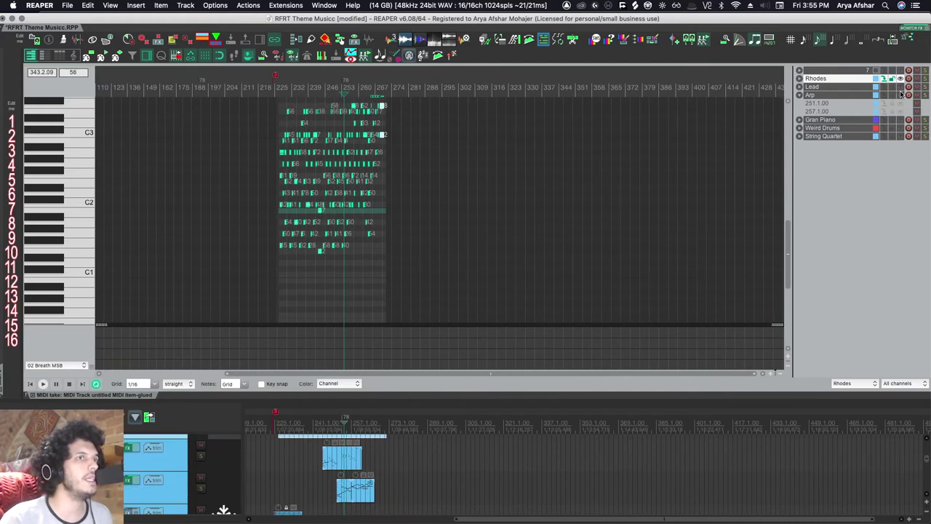
scroll(429, 206, "up", 8)
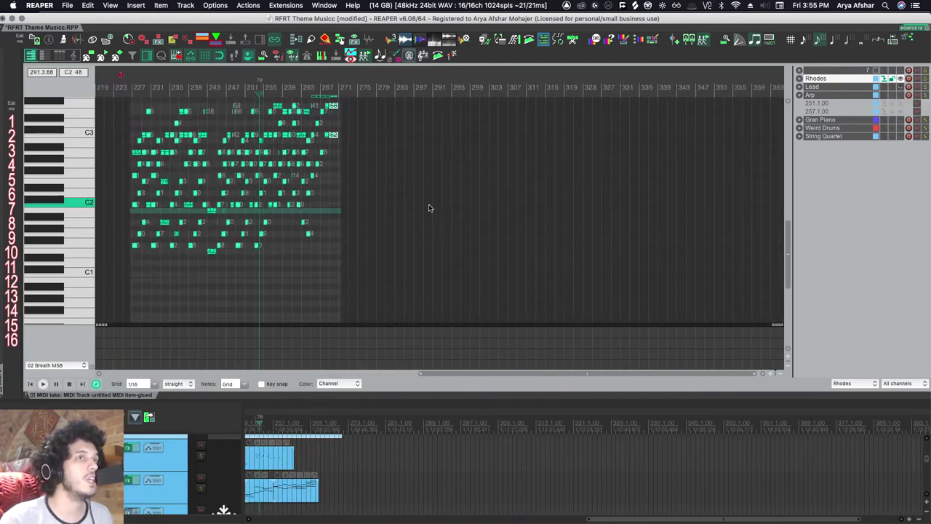
scroll(243, 234, "down", 3)
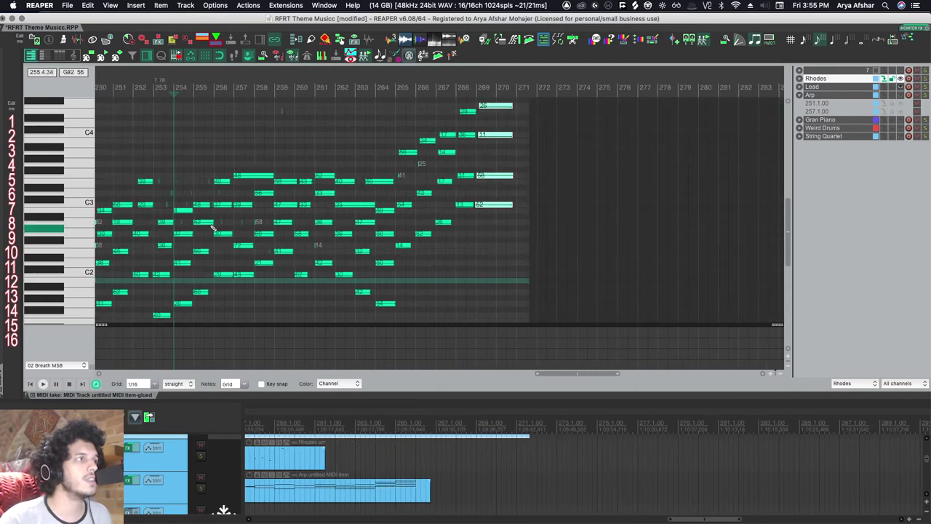
left_click(885, 87)
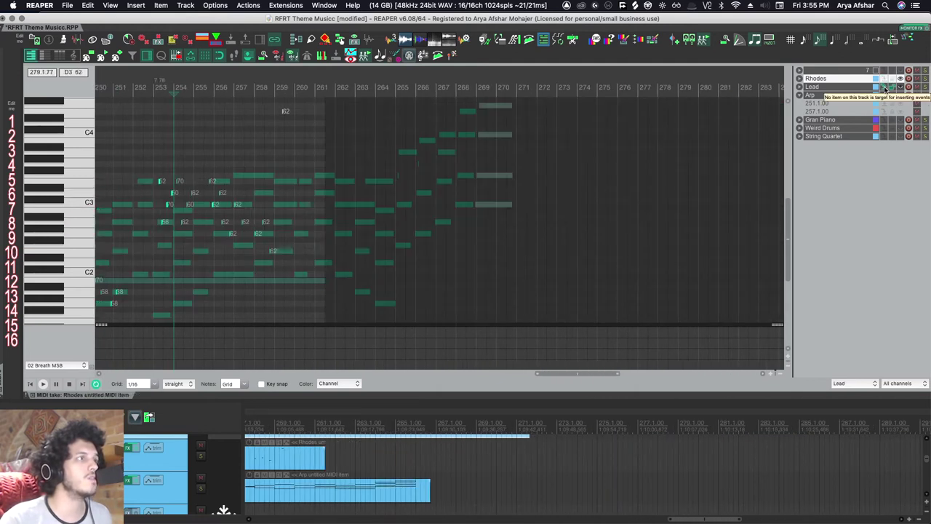
scroll(240, 236, "up", 3)
scroll(238, 241, "left", 5)
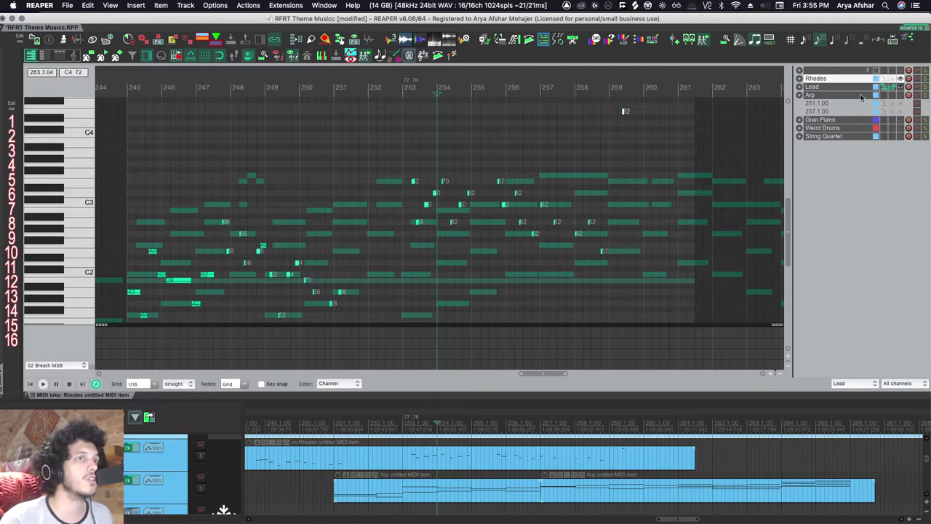
Show the Arp track's notes, make its items editable as the insert target and select the 257.1.00 item
left_click(902, 95)
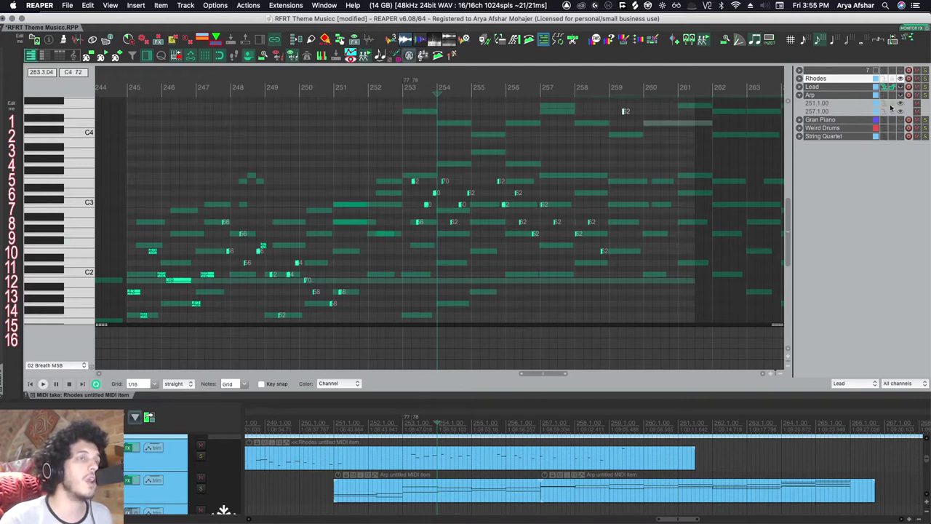
left_click(887, 96)
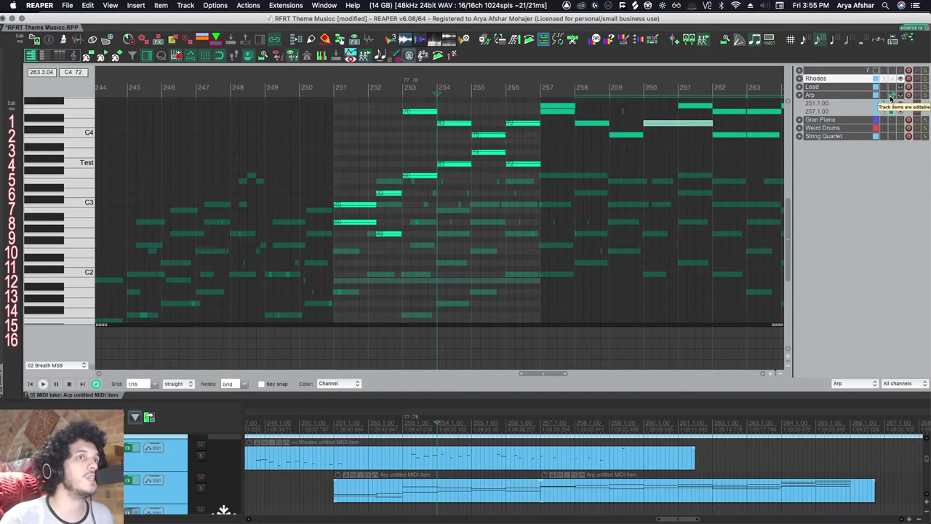
left_click(825, 111)
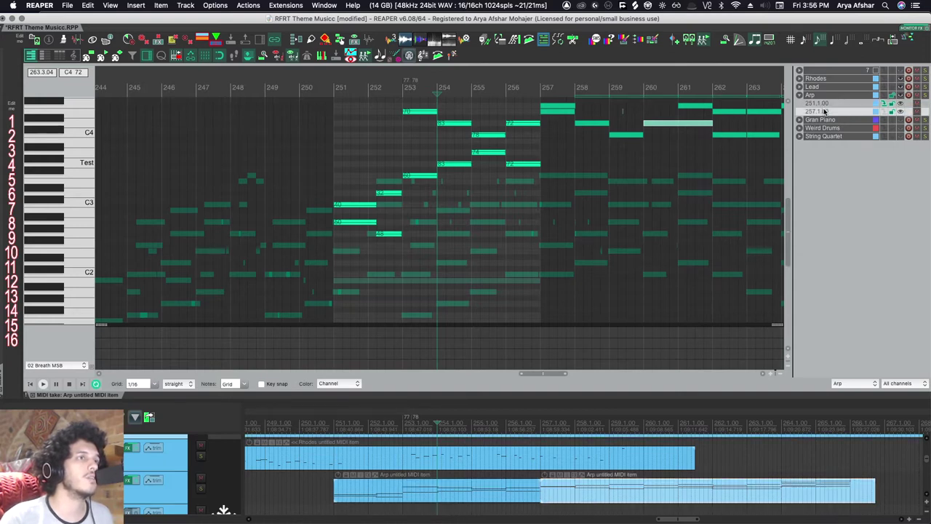
left_click(885, 111)
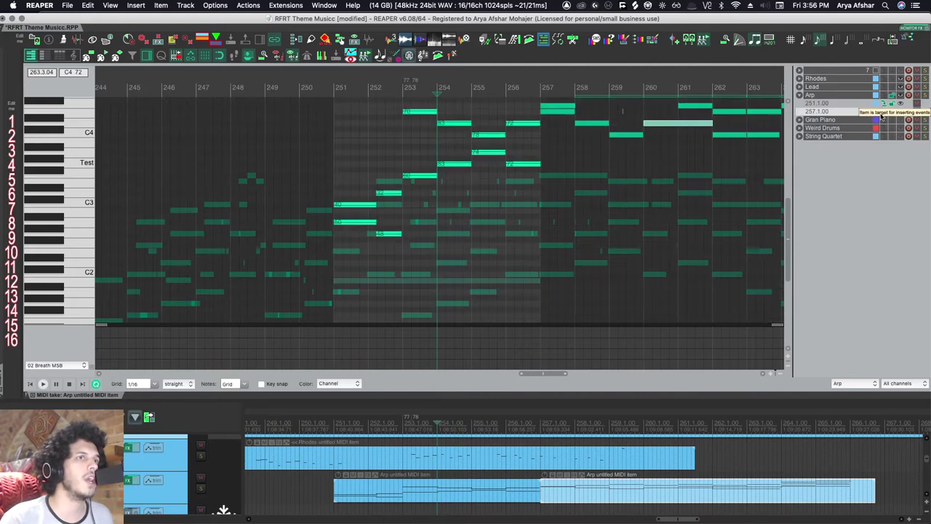
Make Gran Piano the active editing track and hide the notes of the Rhodes, Lead and Arp tracks
left_click(885, 119)
scroll(482, 274, "down", 5)
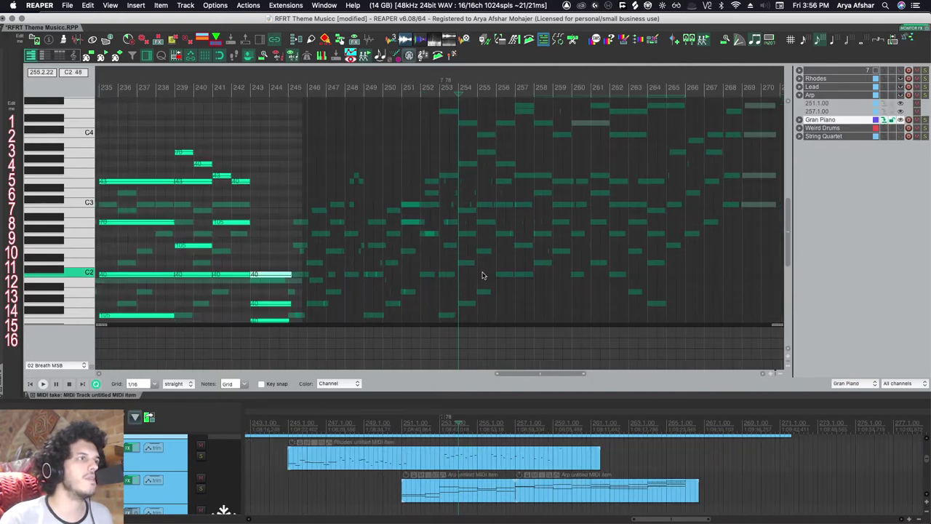
left_click(899, 86)
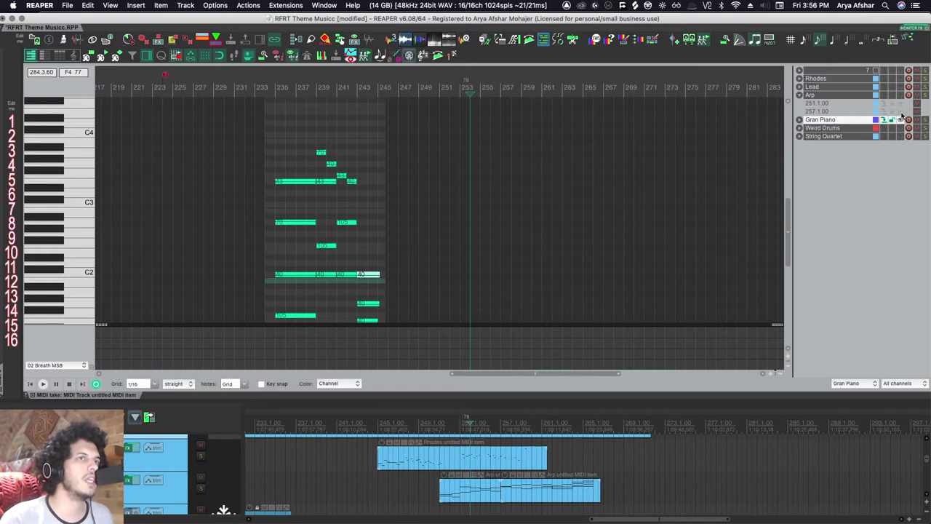
Make Weird Drums the active editing track and toggle the visibility of the Arp, Lead and Rhodes notes
left_click(901, 96)
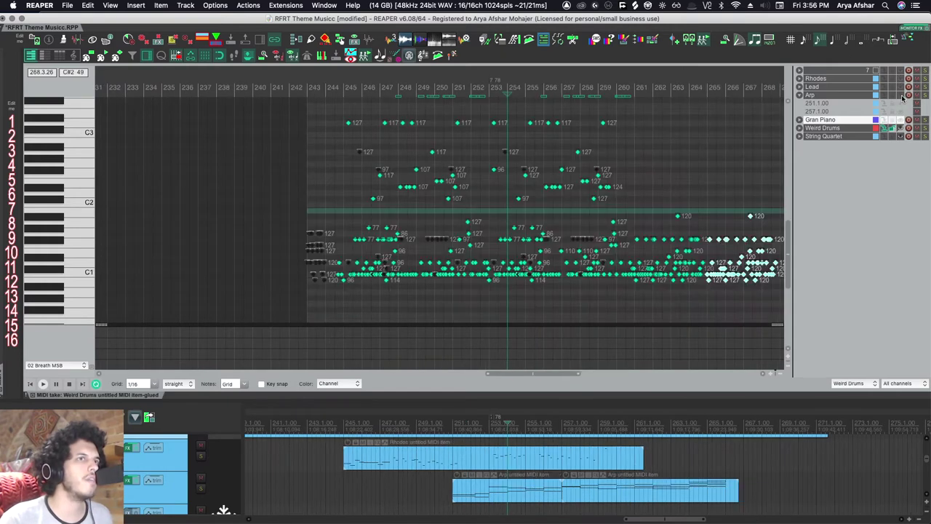
left_click(901, 94)
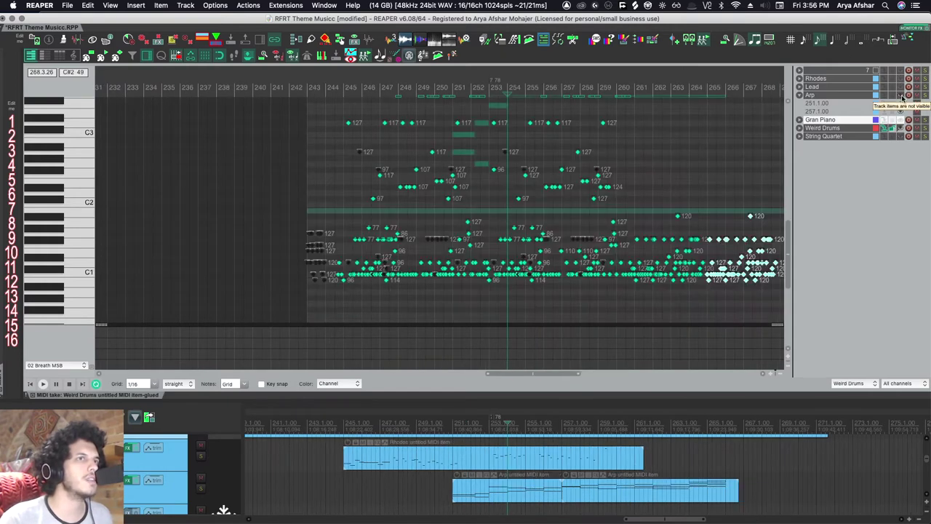
left_click(900, 86)
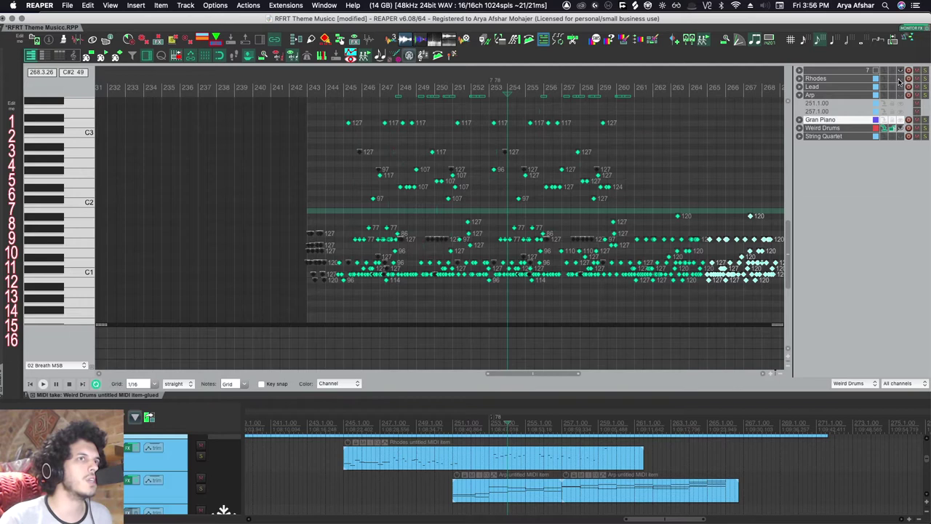
left_click(900, 78)
scroll(899, 88, "right", 3)
Switch the active editing track to Arp and then to Lead, with only the Lead notes visible
left_click(892, 94)
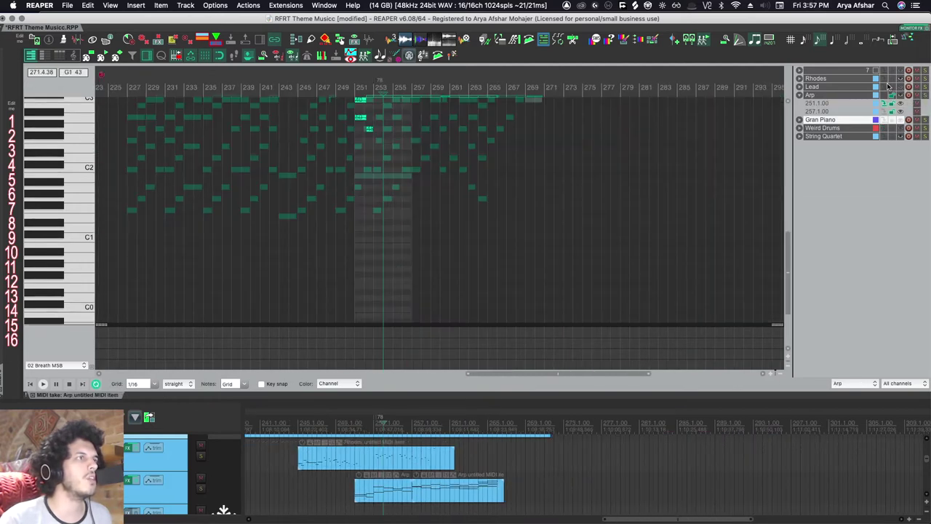
left_click(892, 87)
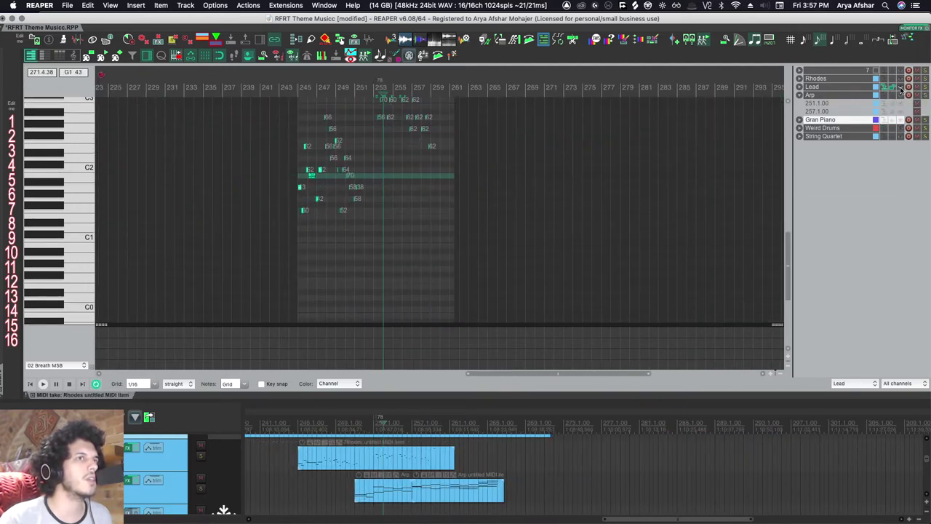
scroll(216, 204, "up", 3)
scroll(401, 226, "up", 3)
scroll(404, 232, "down", 2)
scroll(409, 237, "up", 5)
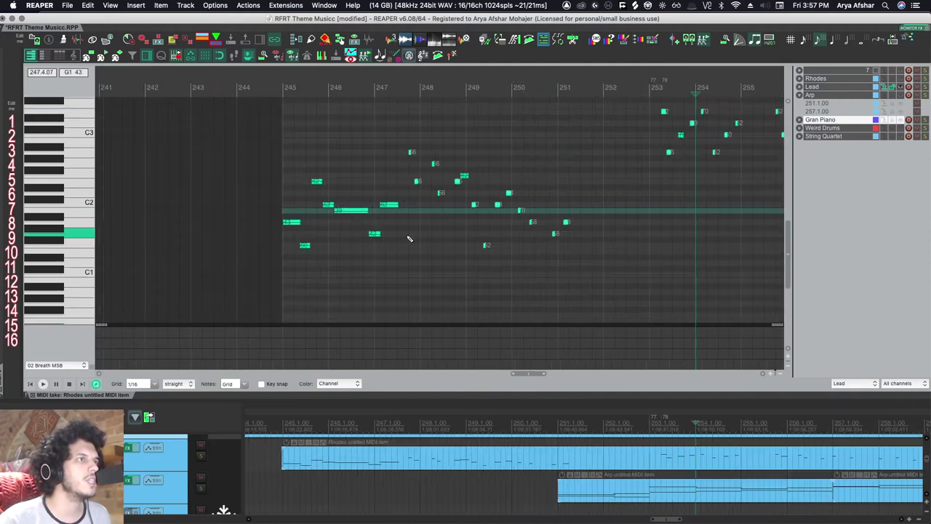
Show the Rhodes and Arp notes behind Lead and make Arp the active editing track
scroll(410, 238, "right", 4)
scroll(410, 238, "down", 6)
left_click(900, 79)
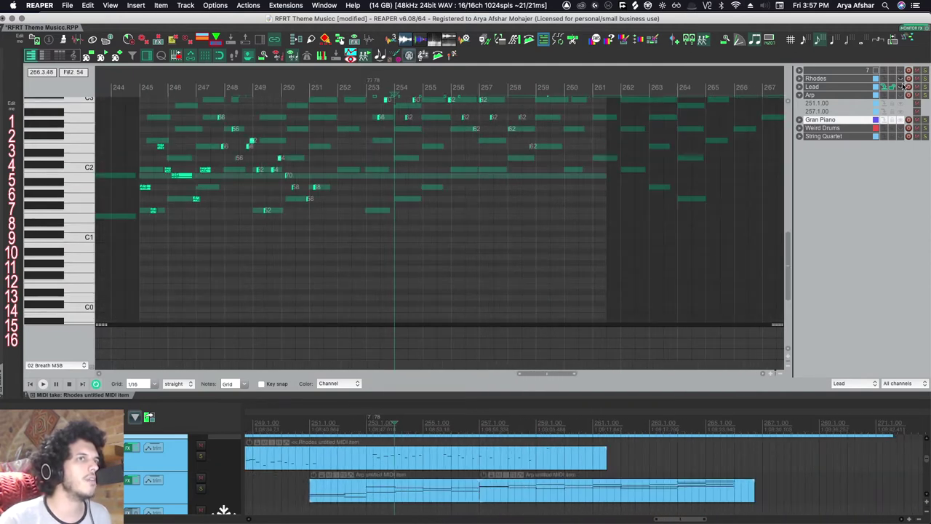
left_click(901, 94)
scroll(468, 284, "left", 4)
scroll(468, 284, "up", 4)
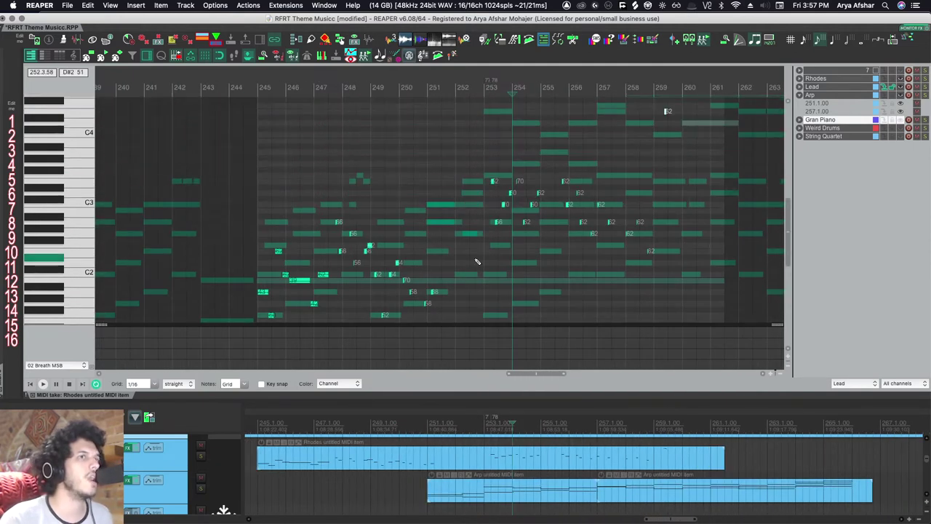
left_click(879, 94)
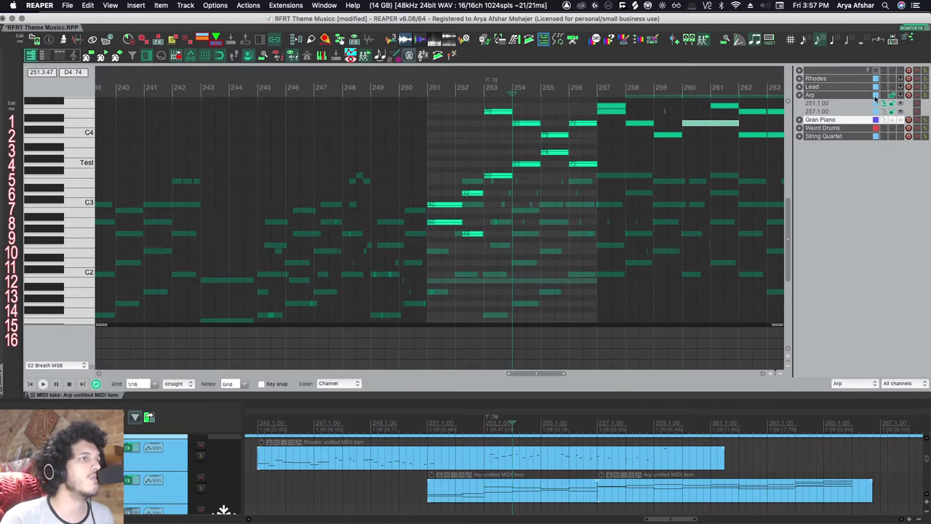
Show the String Quartet notes in the editor and select the String Quartet MIDI item in the arrangement
scroll(473, 218, "down", 3)
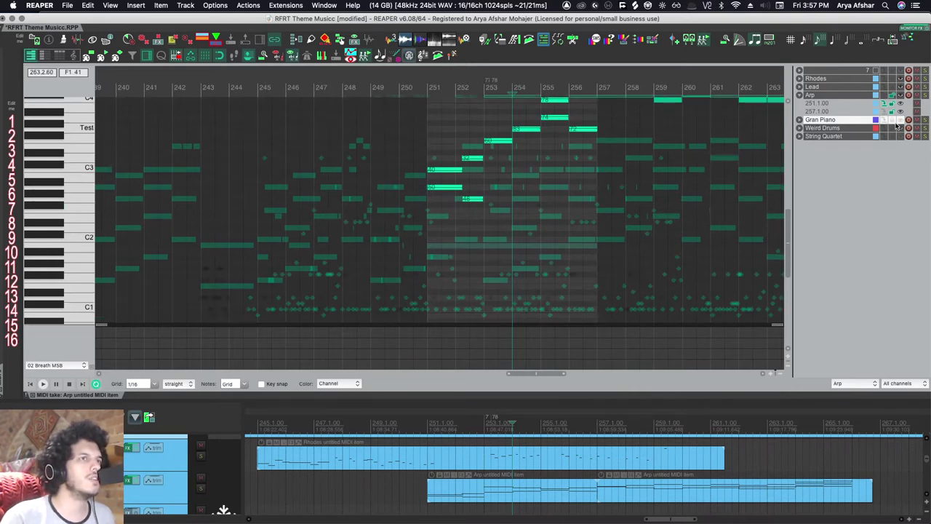
left_click(900, 137)
scroll(757, 305, "up", 1)
scroll(699, 458, "down", 10)
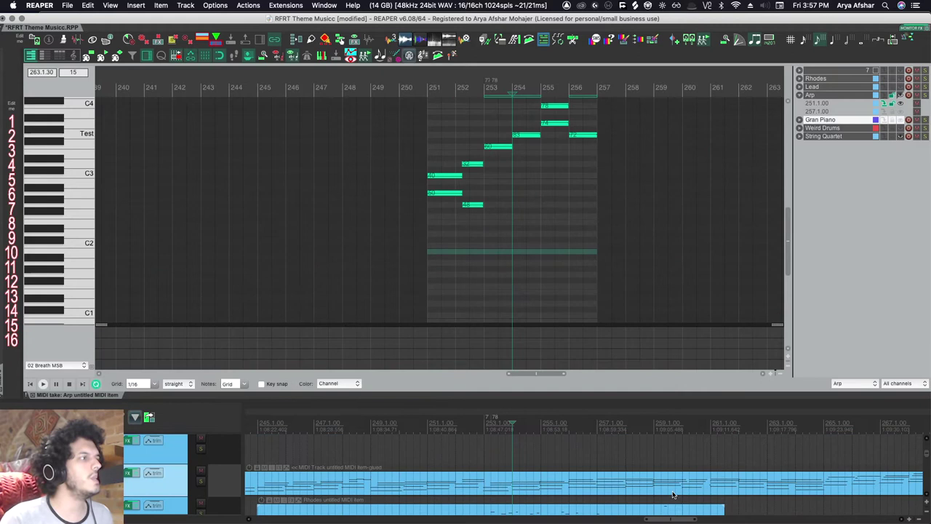
scroll(312, 492, "up", 4)
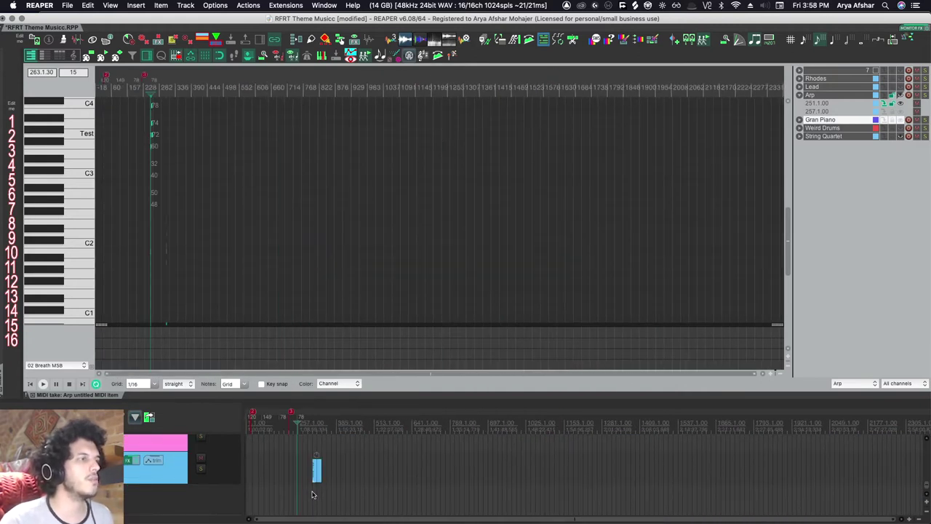
scroll(474, 505, "right", 1)
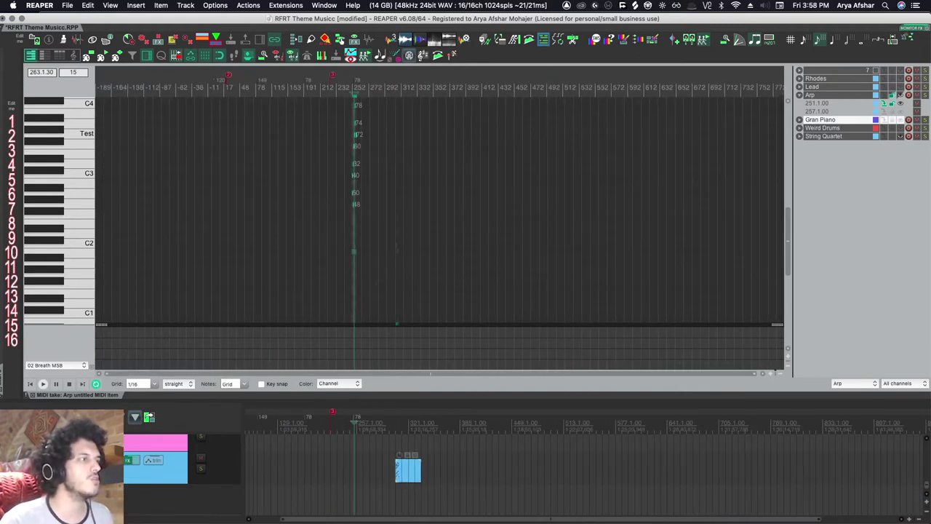
left_click(408, 478)
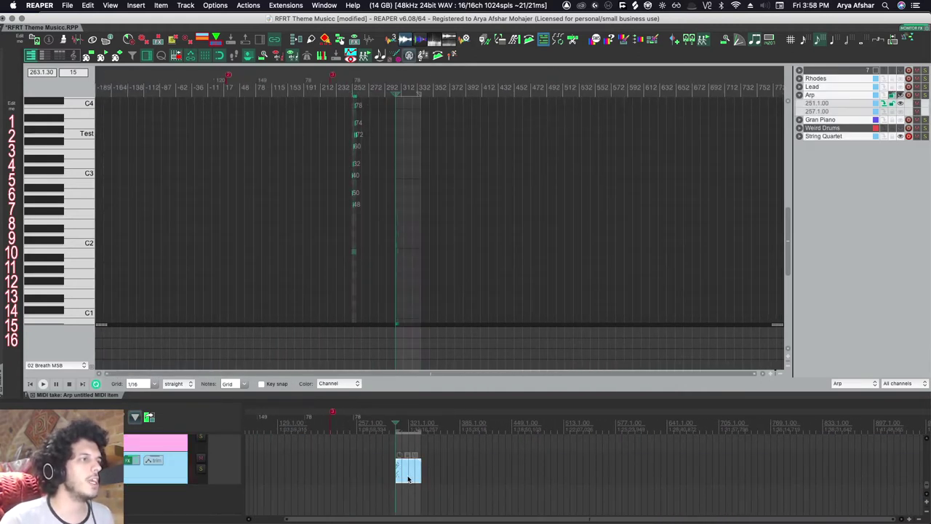
Examine the MIDI channel assigned to each string instrument in the String Quartet track's Play plugin
left_click(129, 460)
left_click_drag(668, 136, 562, 85)
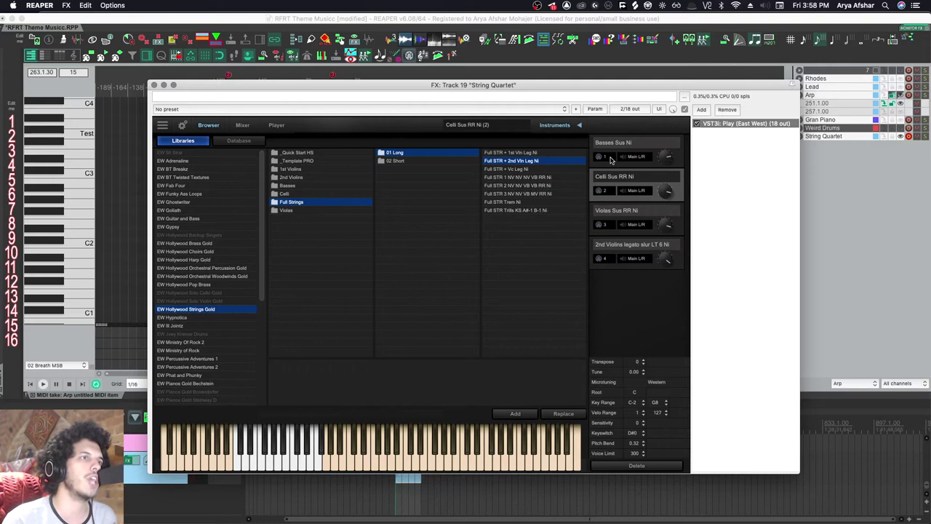
left_click(154, 85)
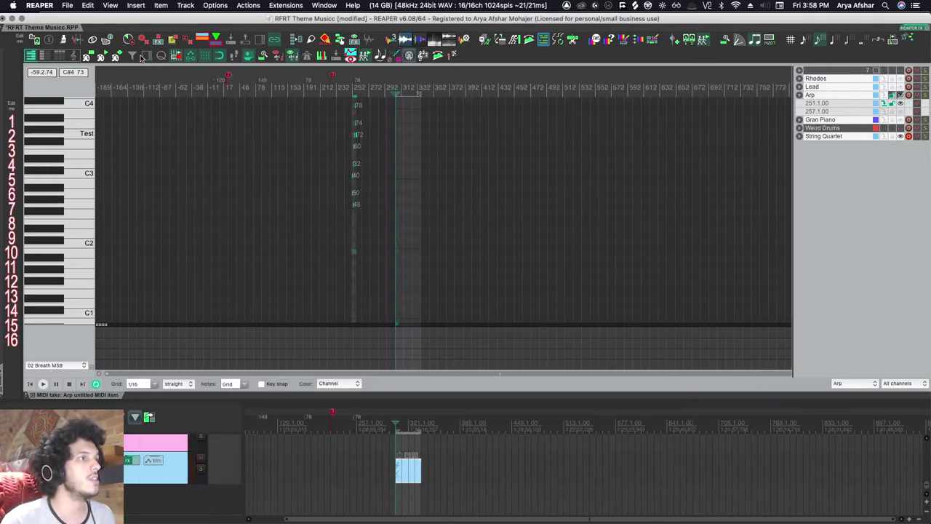
Hide the editor's track list and bring the String Quartet notes from measure 305 into close view
left_click(143, 56)
scroll(400, 313, "up", 8)
scroll(352, 273, "down", 3)
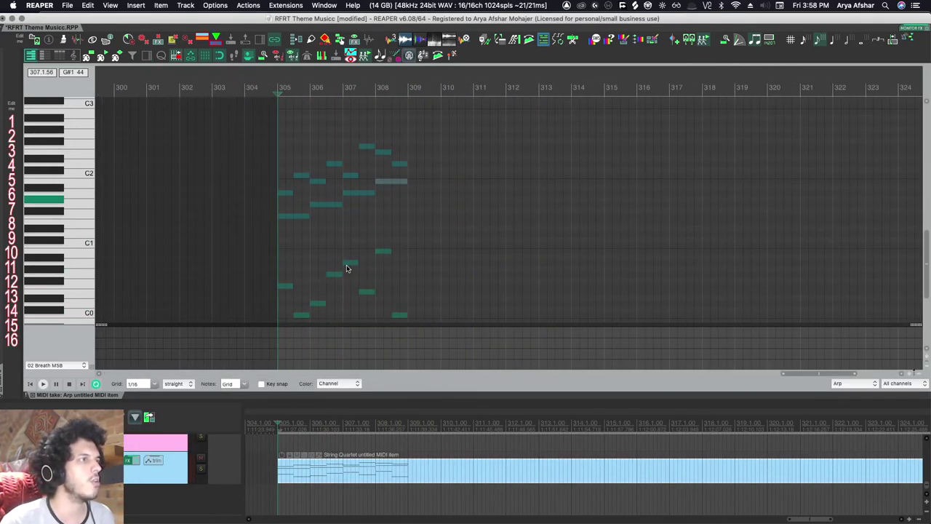
scroll(348, 318, "down", 2)
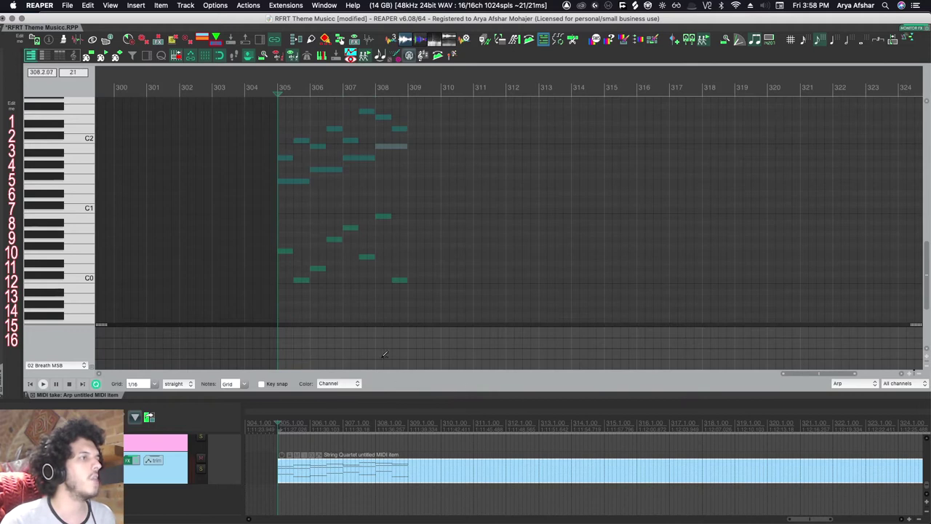
Review the note colour modes, keep colouring by Channel, and make the String Quartet item the active one for editing
left_click(338, 384)
left_click(339, 385)
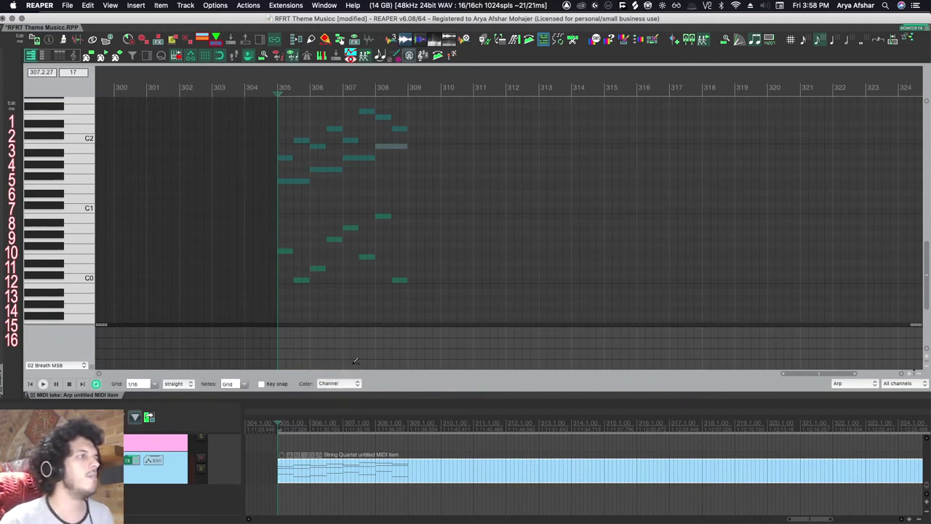
left_click(345, 383)
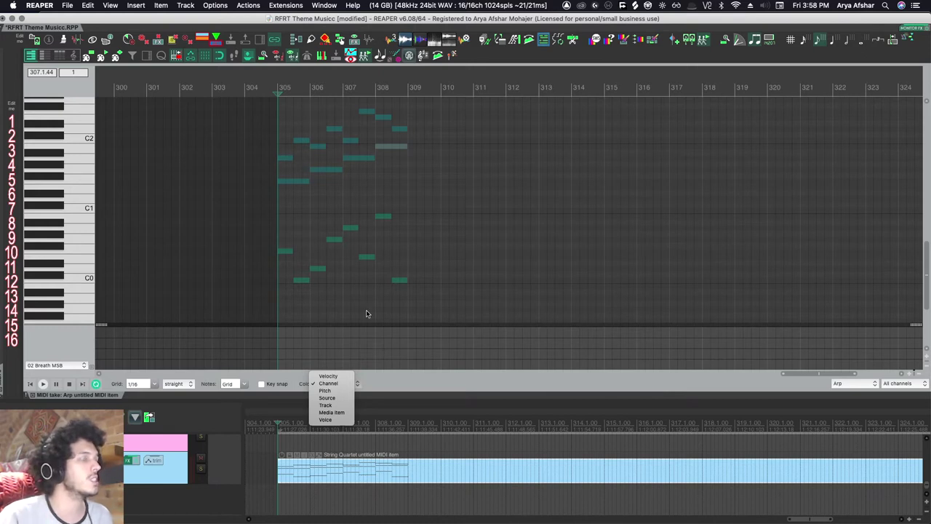
left_click(317, 476)
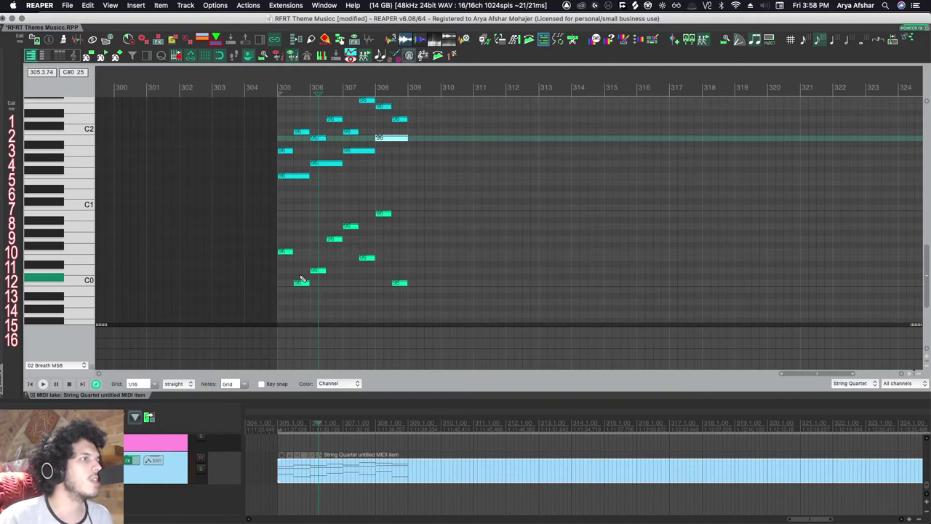
Filter the MIDI editor actions by "set new event" to examine the actions that set the channel for new events
scroll(324, 239, "up", 3)
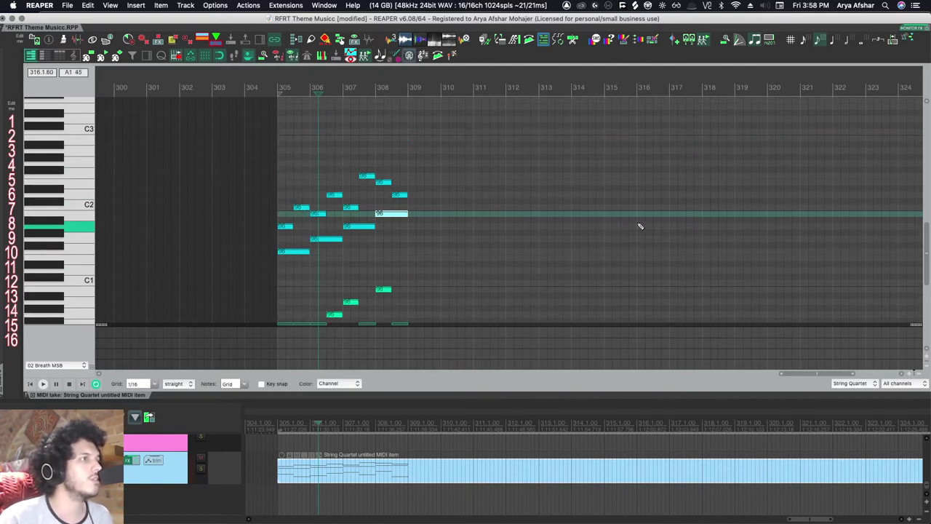
key("shift+slash")
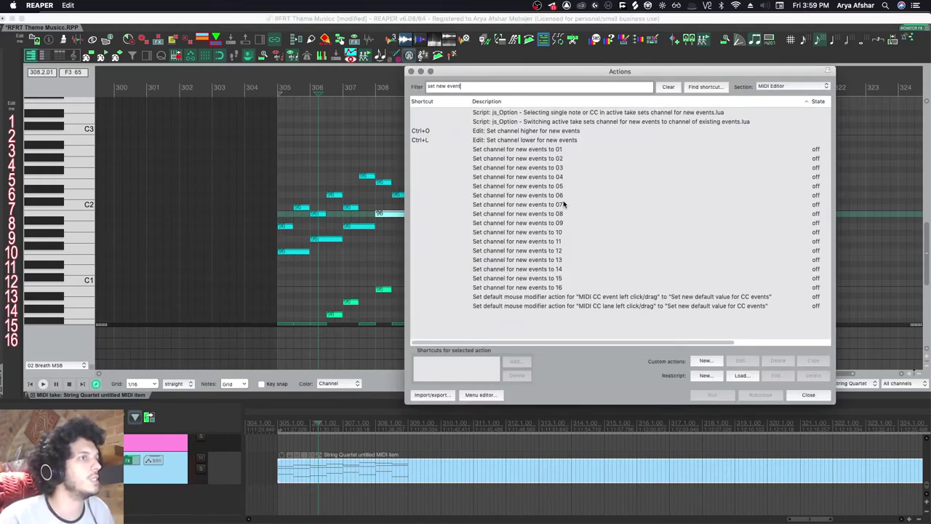
left_click(411, 71)
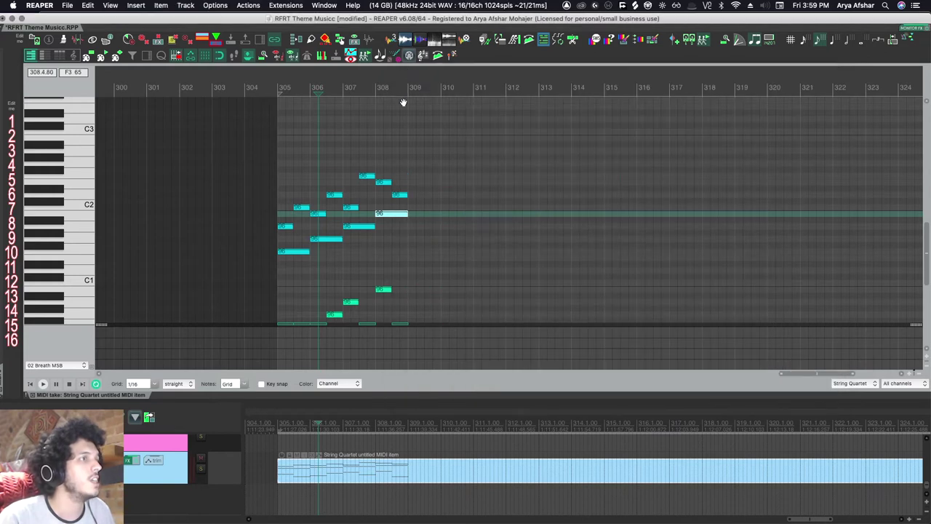
Draw four rising notes on channel 3 across measure 305, above the existing String Quartet phrase
scroll(320, 248, "up", 3)
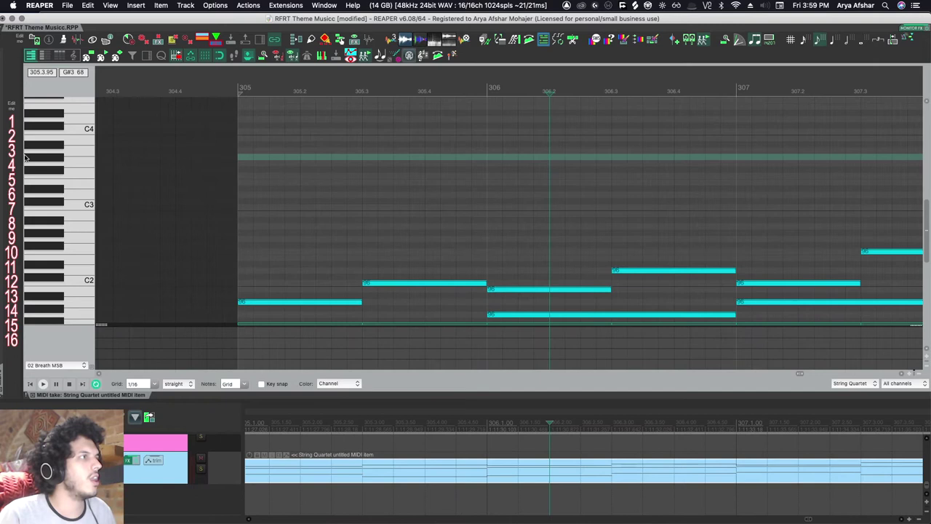
left_click_drag(245, 175, 298, 175)
left_click_drag(303, 163, 377, 163)
mouse_move(381, 150)
left_mouse_down()
mouse_move(431, 150)
mouse_move(421, 149)
mouse_move(445, 132)
mouse_move(485, 131)
left_mouse_up()
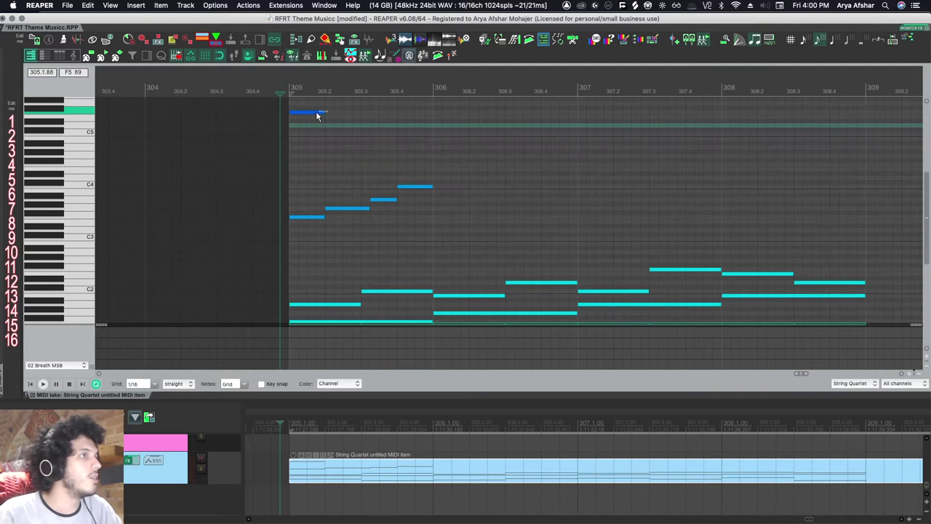
Remove the stray F5 note and draw two rising notes on channel 4 at the start of measure 305
double_click(316, 110)
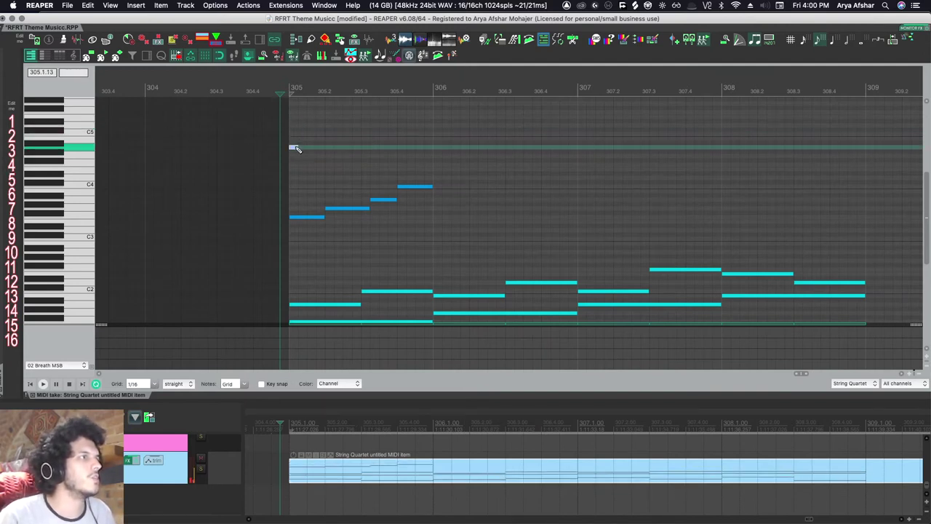
left_click_drag(292, 148, 324, 148)
left_click_drag(326, 139, 366, 134)
scroll(366, 132, "down", 3)
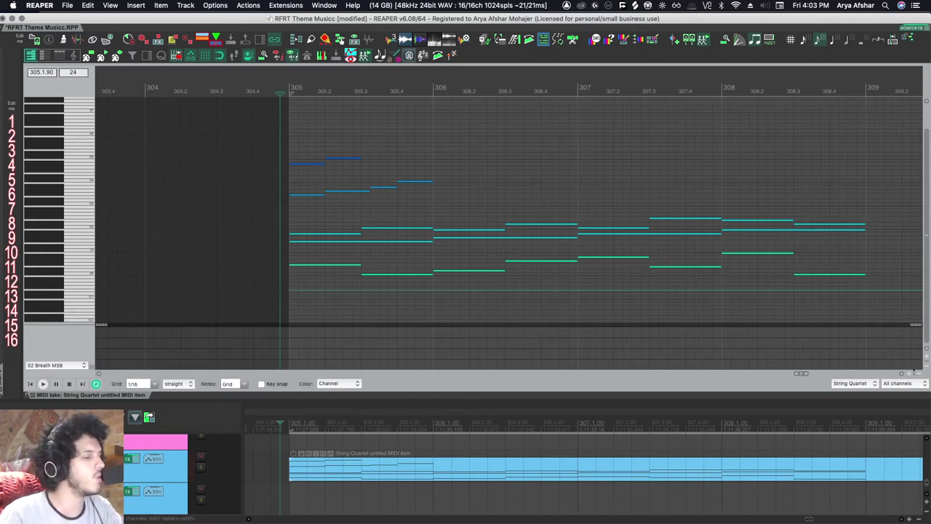
Draw a chord of seven stacked 1/16 notes at the start of measure 305 in the second String Quartet item
left_click(127, 459)
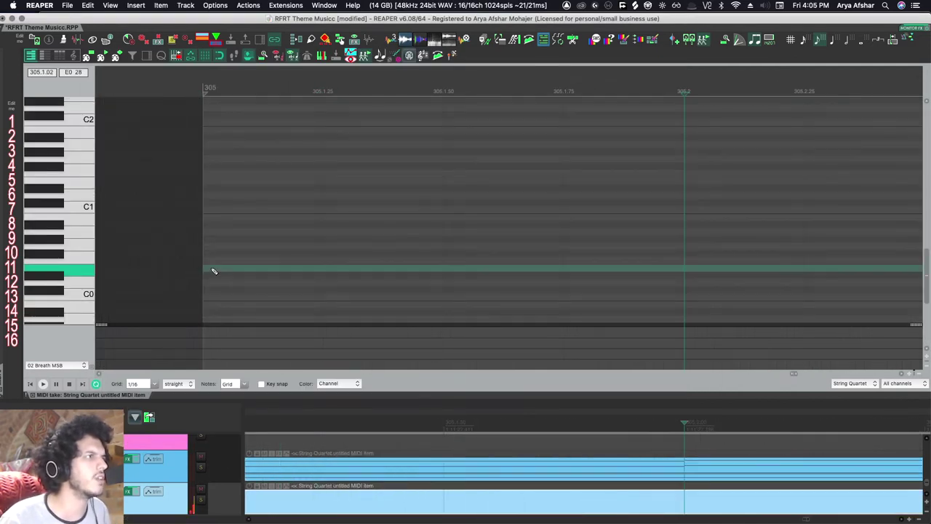
left_click(215, 269)
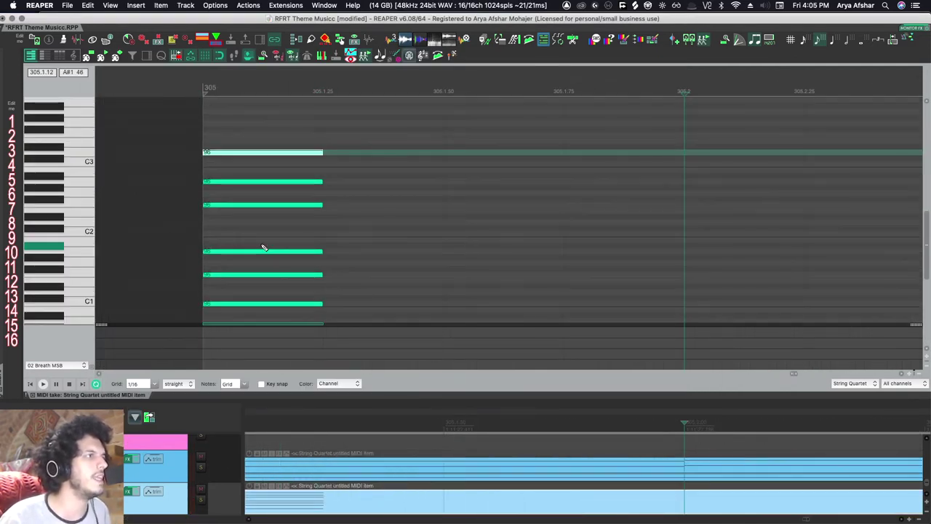
scroll(263, 246, "down", 2)
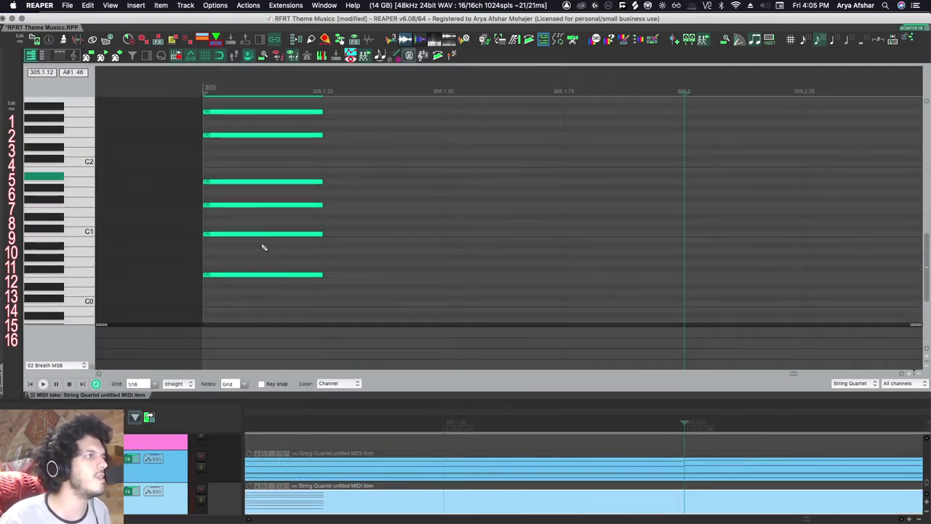
scroll(263, 248, "up", 1)
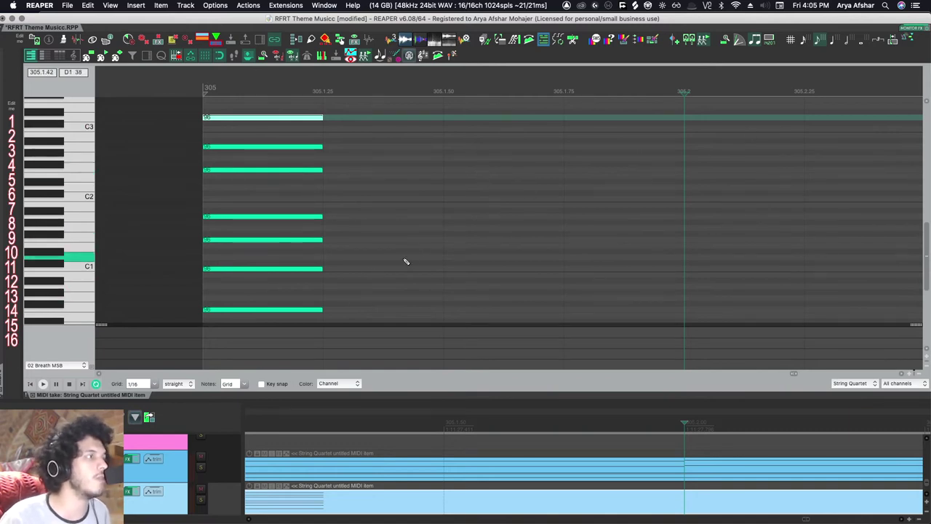
Assign the chord's two lowest notes to channel 1 and the two notes above them to channel 2
left_click_drag(402, 254, 305, 316)
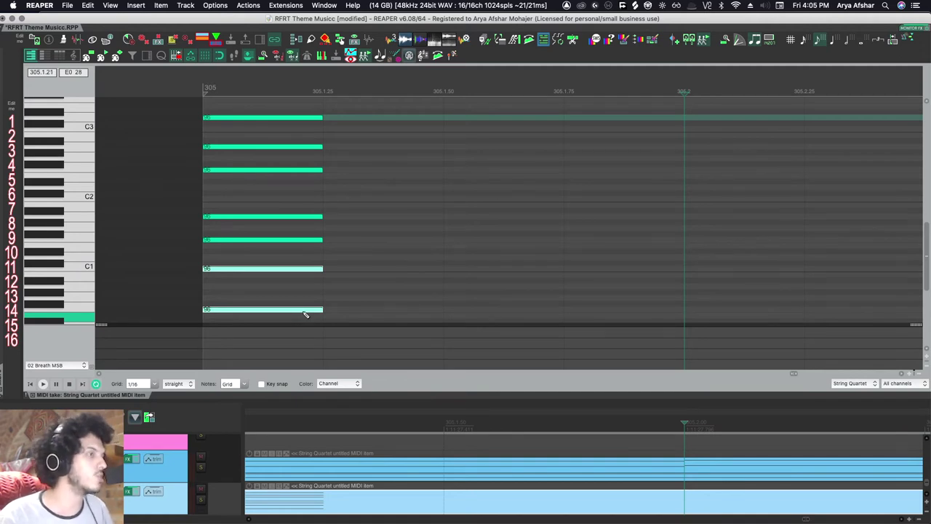
left_click(362, 243)
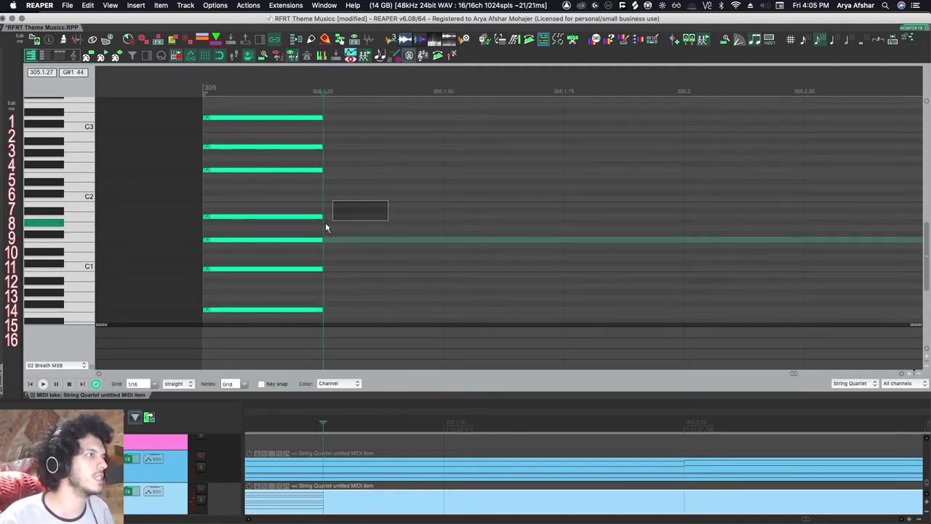
left_click_drag(326, 228, 254, 251)
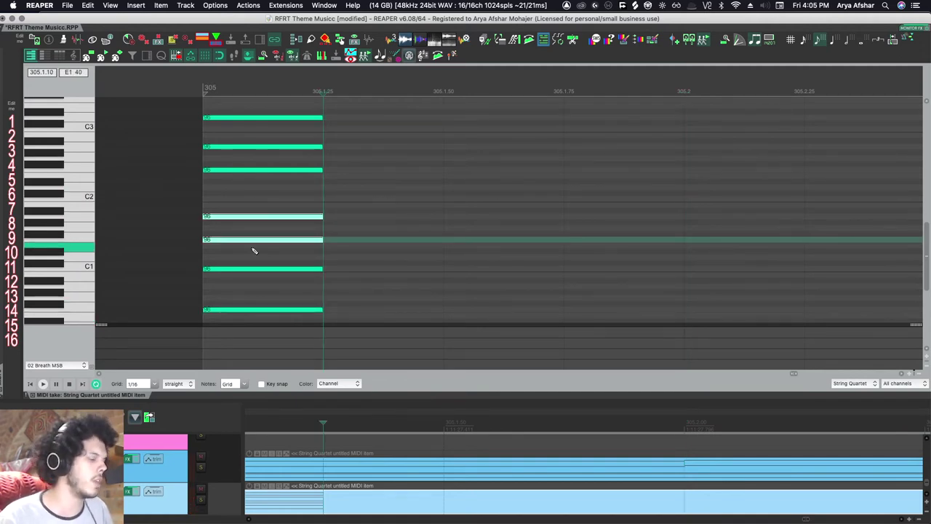
left_click(400, 223)
Assign the chord's three highest notes, from low to high, to channels 3, 4 and 5
left_click(305, 169)
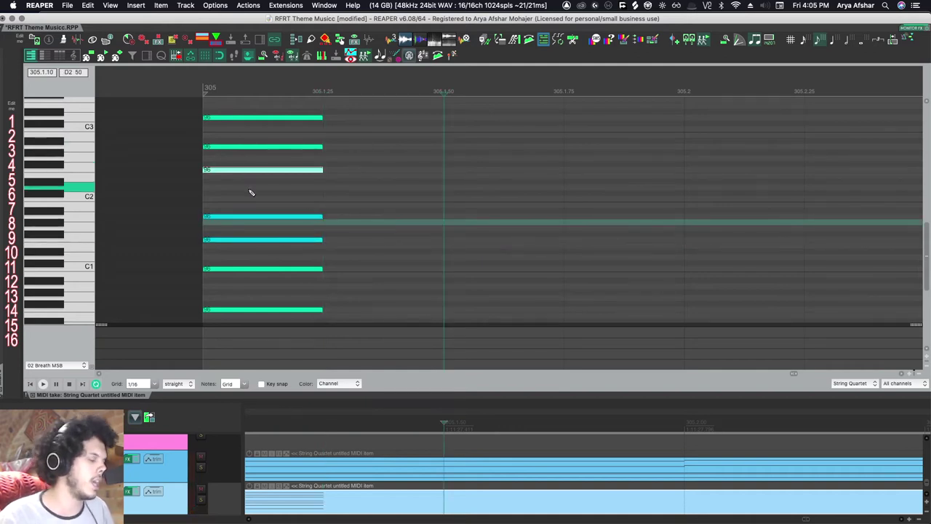
left_click(299, 147)
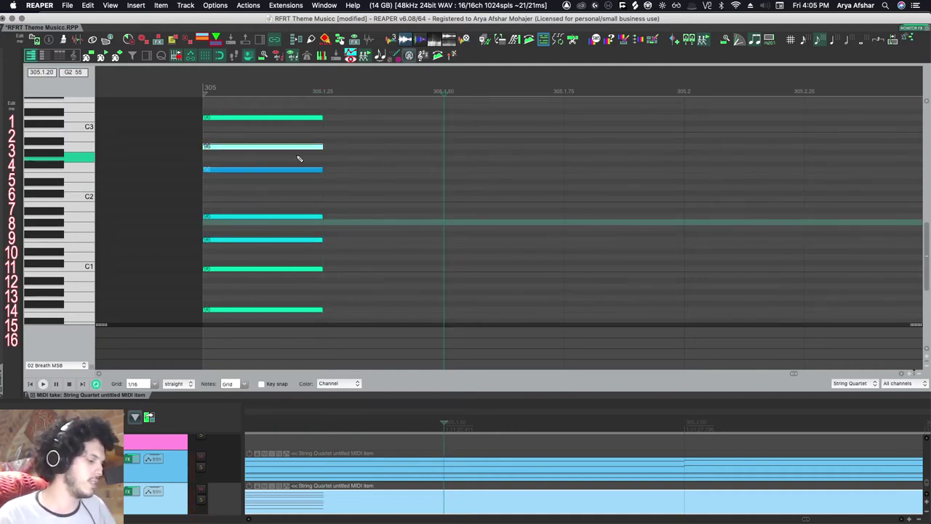
scroll(311, 145, "up", 2)
left_click_drag(345, 146, 241, 171)
key("5")
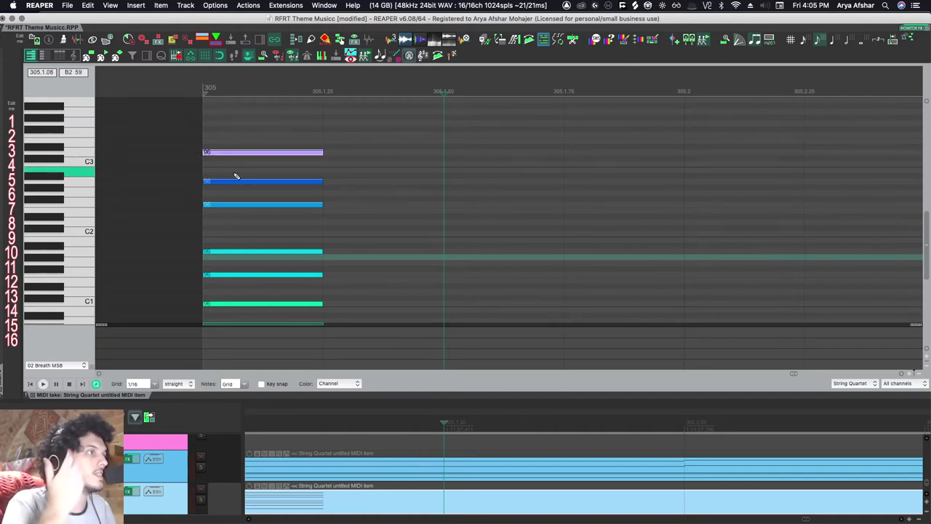
Find the MIDI editor action bound to Ctrl+1 and examine the shortcuts for setting events to channels 01 through 16
scroll(316, 205, "down", 1)
key("shift+/")
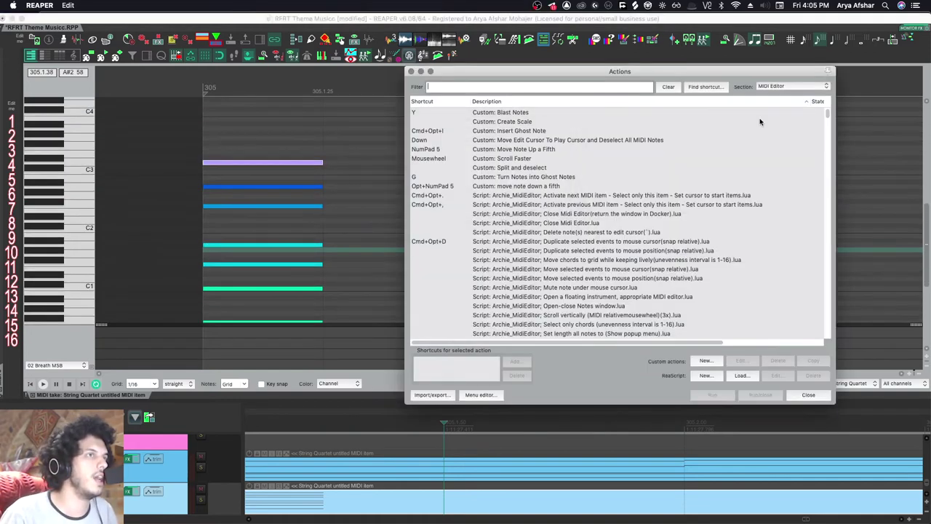
left_click(700, 88)
key("ctrl+1")
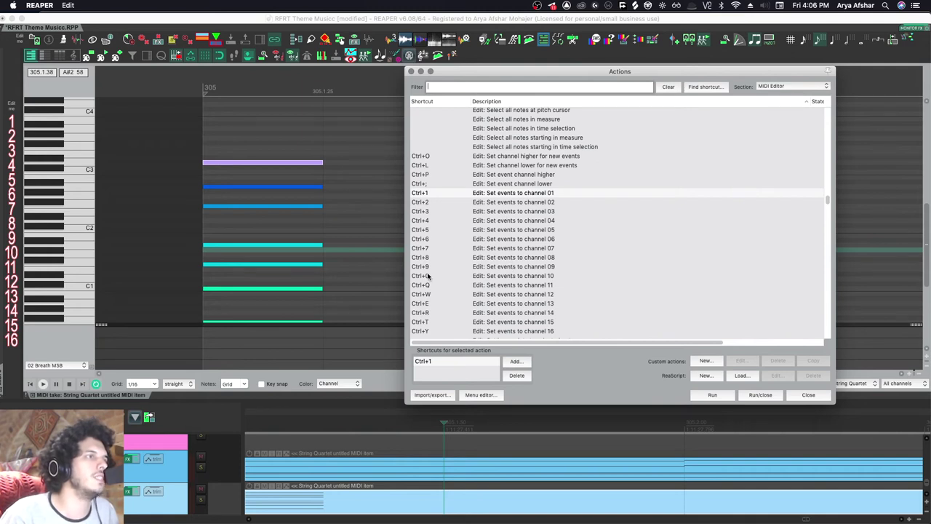
scroll(535, 292, "down", 1)
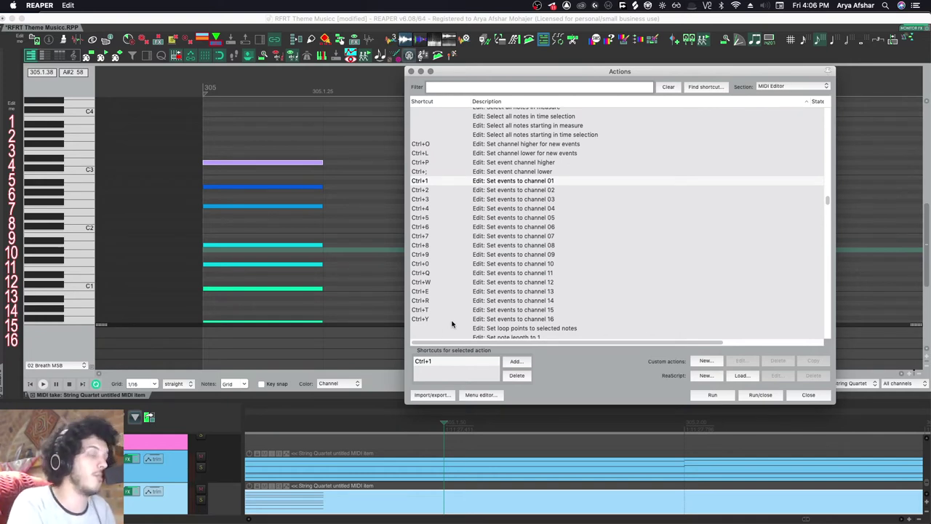
scroll(509, 262, "up", 4)
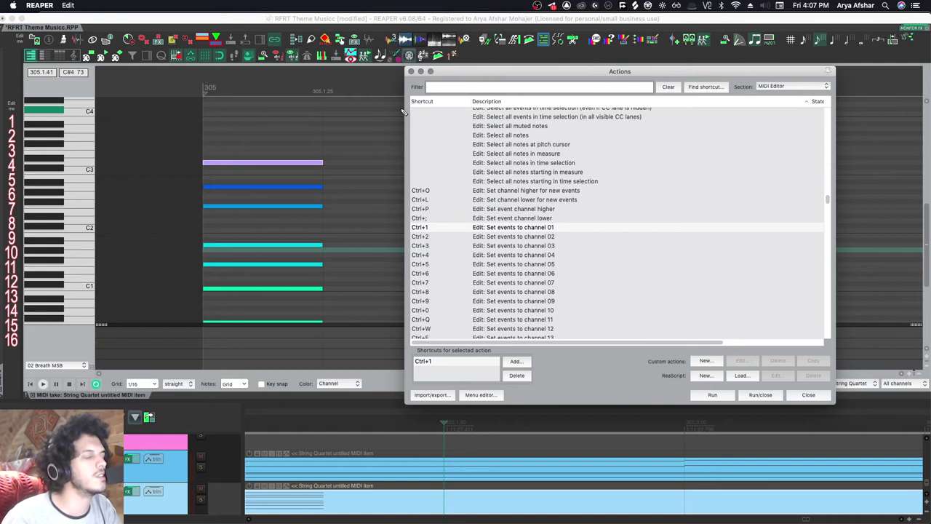
scroll(662, 149, "down", 1)
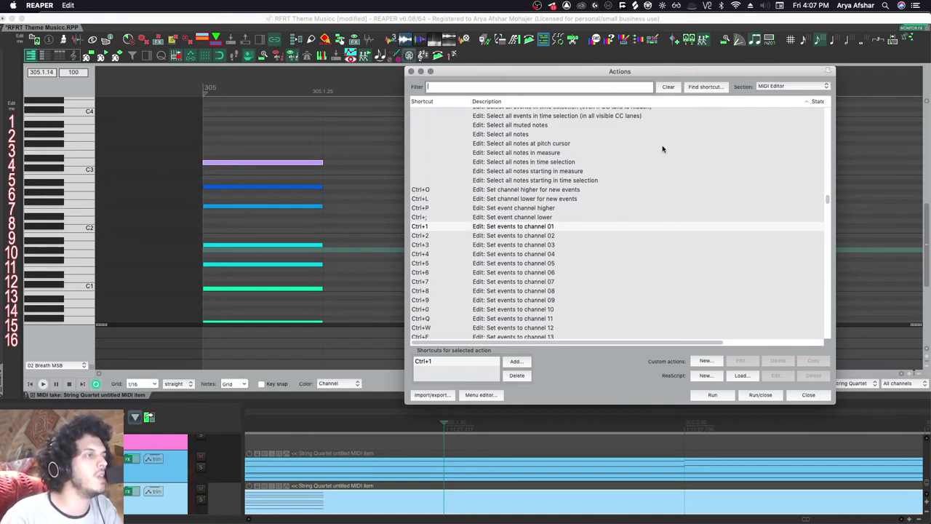
key("Escape")
Bring back the editor's track list and show the first String Quartet track's notes behind the chord
left_click(148, 55)
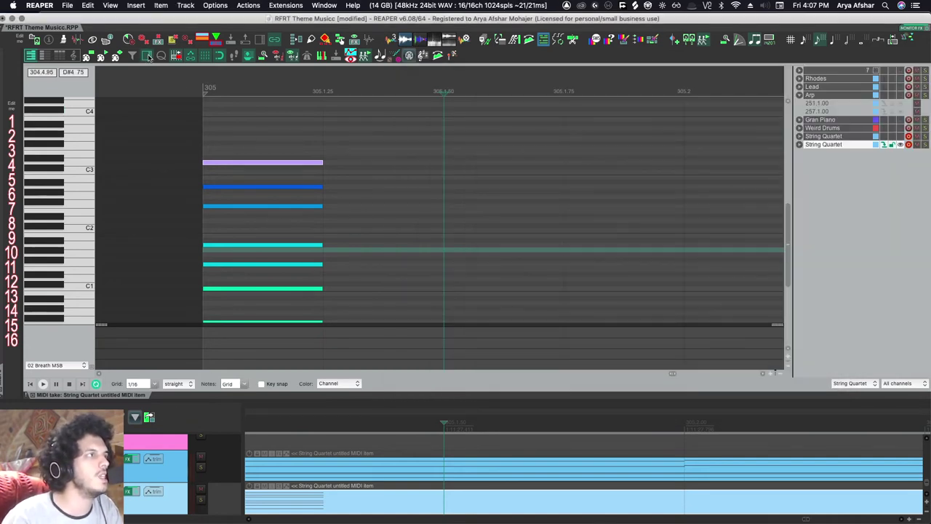
left_click(900, 136)
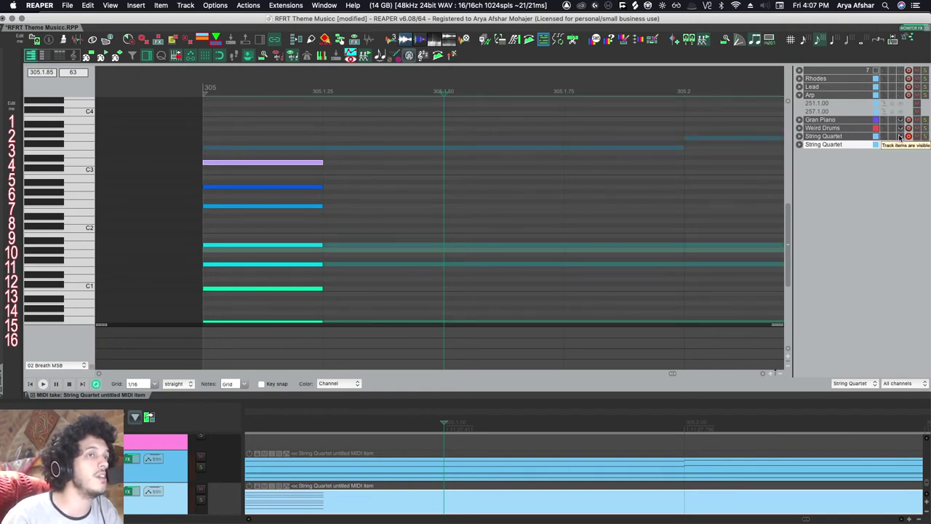
Examine the instruments and their Omni channel settings in the second String Quartet track's Play plugin
left_click(128, 492)
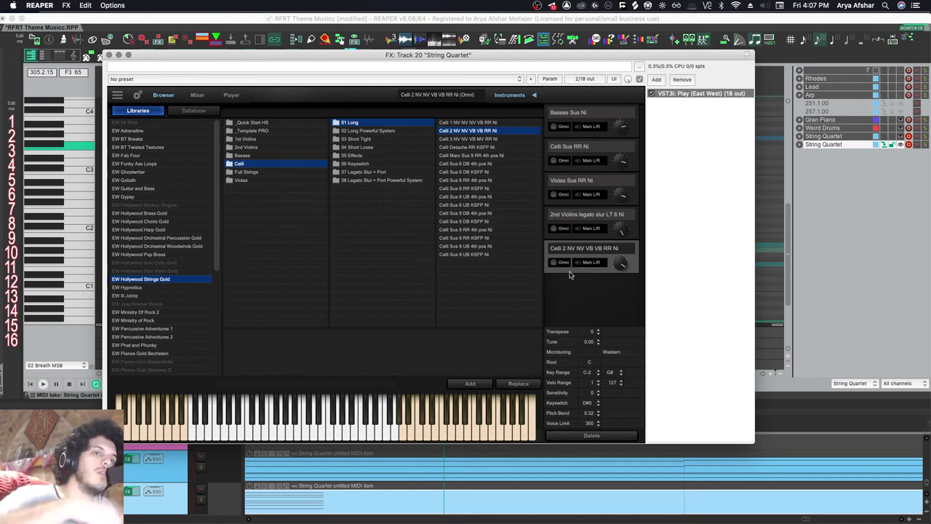
left_click(109, 55)
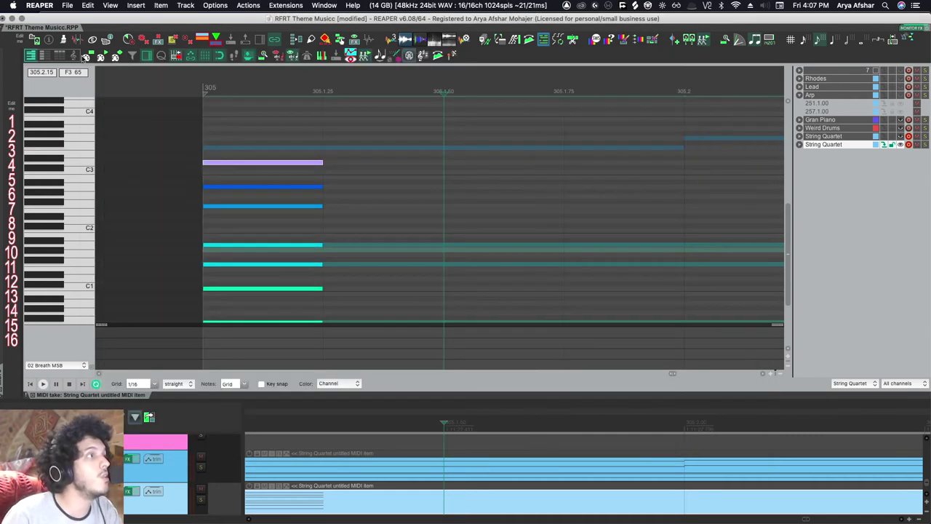
Switch the MIDI editor to musical notation view
left_click(74, 56)
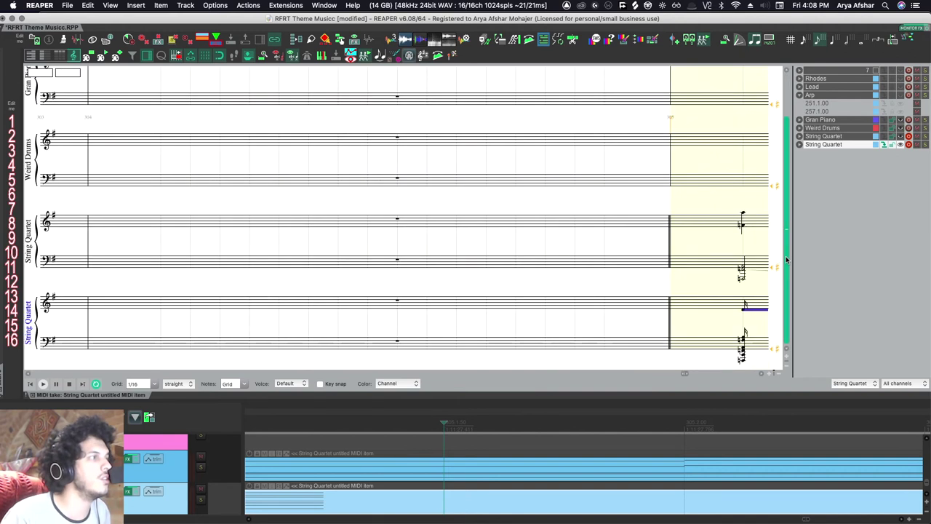